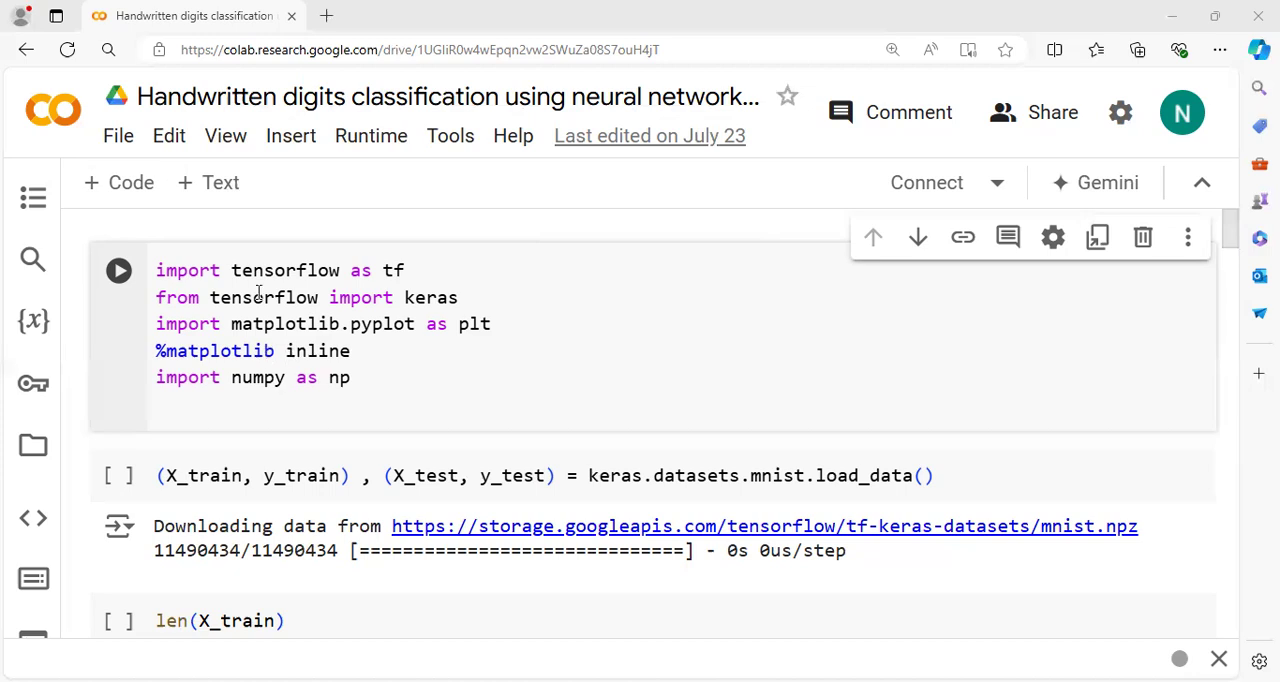
scroll(270, 352, down, 2)
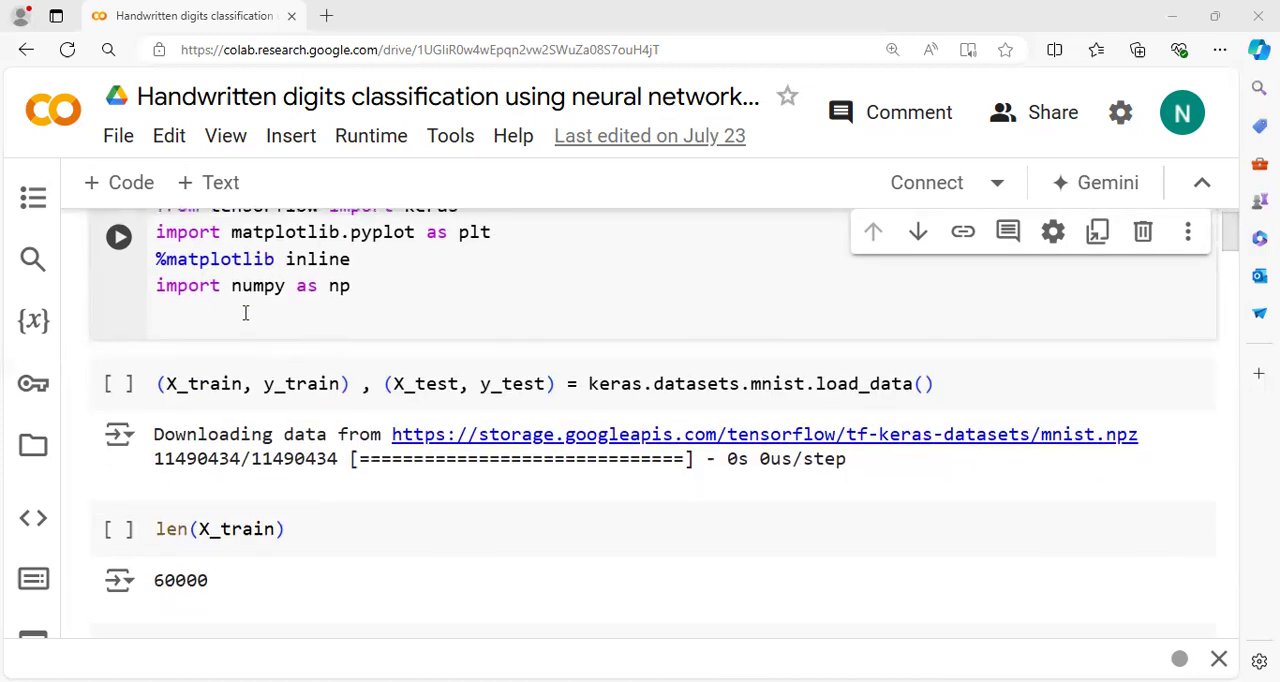
scroll(208, 318, up, 2)
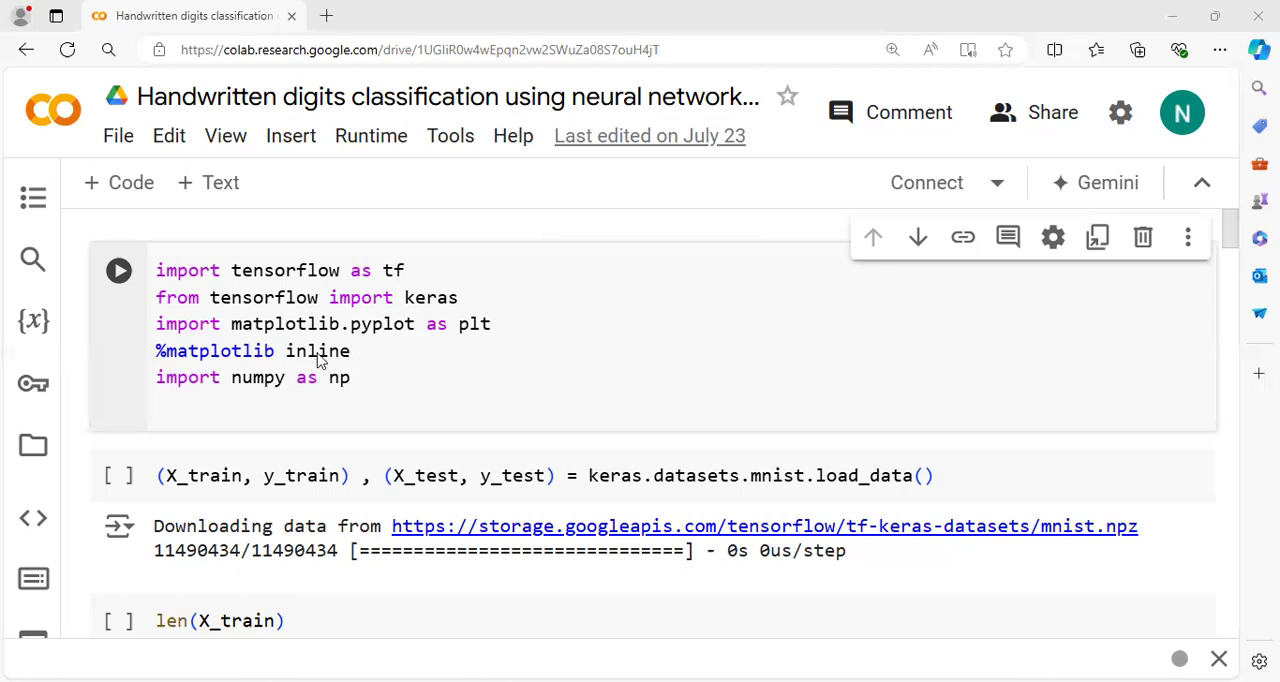
scroll(320, 356, down, 1)
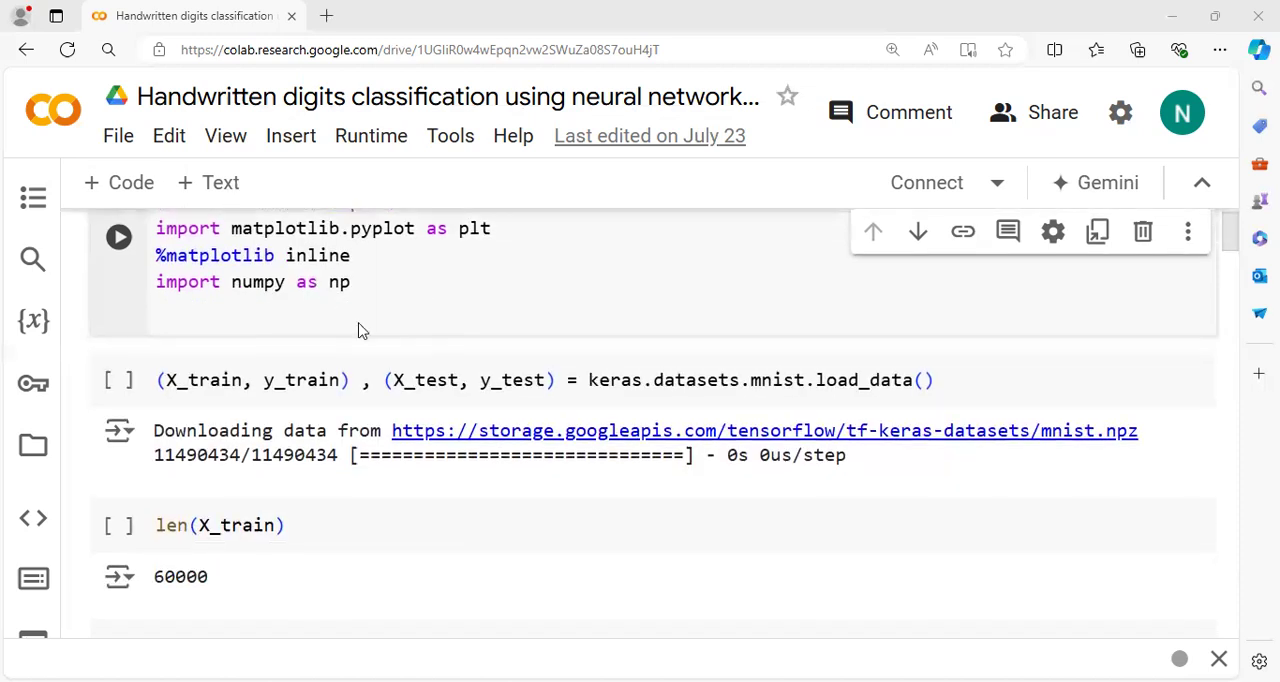
scroll(360, 325, down, 1)
scroll(262, 361, up, 2)
scroll(262, 361, up, 1)
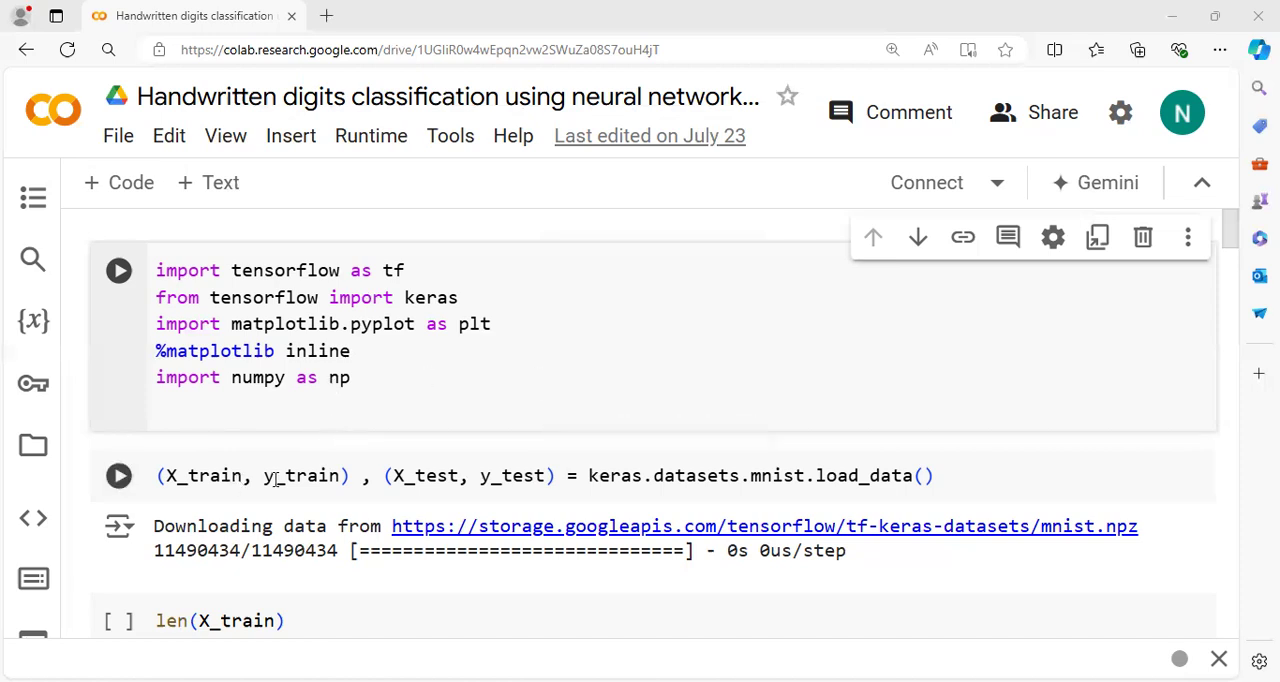
mouse_move(555, 380)
scroll(476, 460, down, 2)
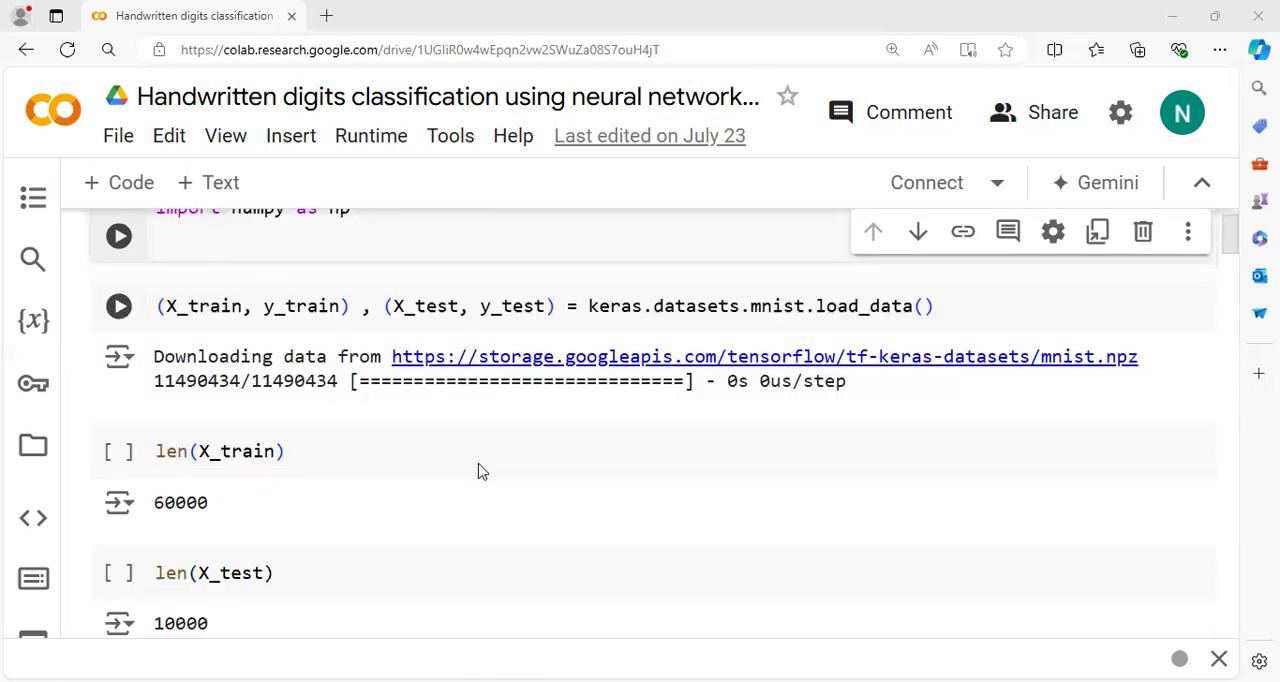
scroll(330, 390, down, 1)
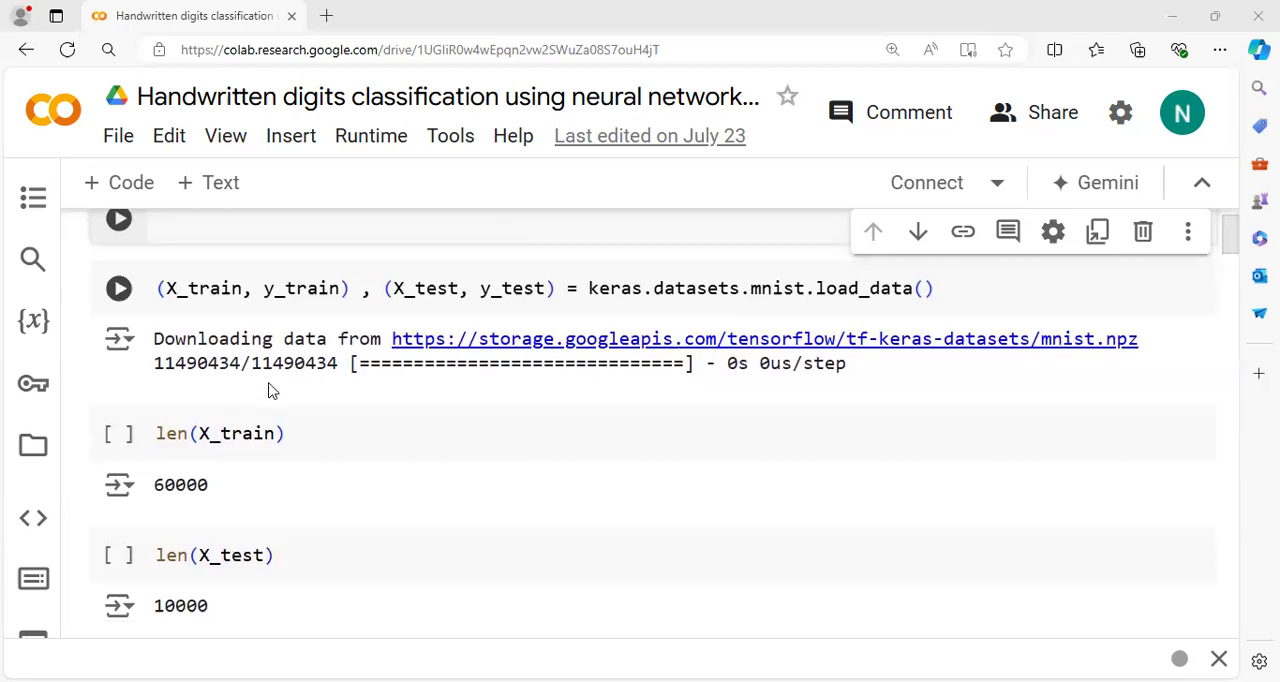
scroll(190, 375, down, 1)
scroll(280, 357, down, 1)
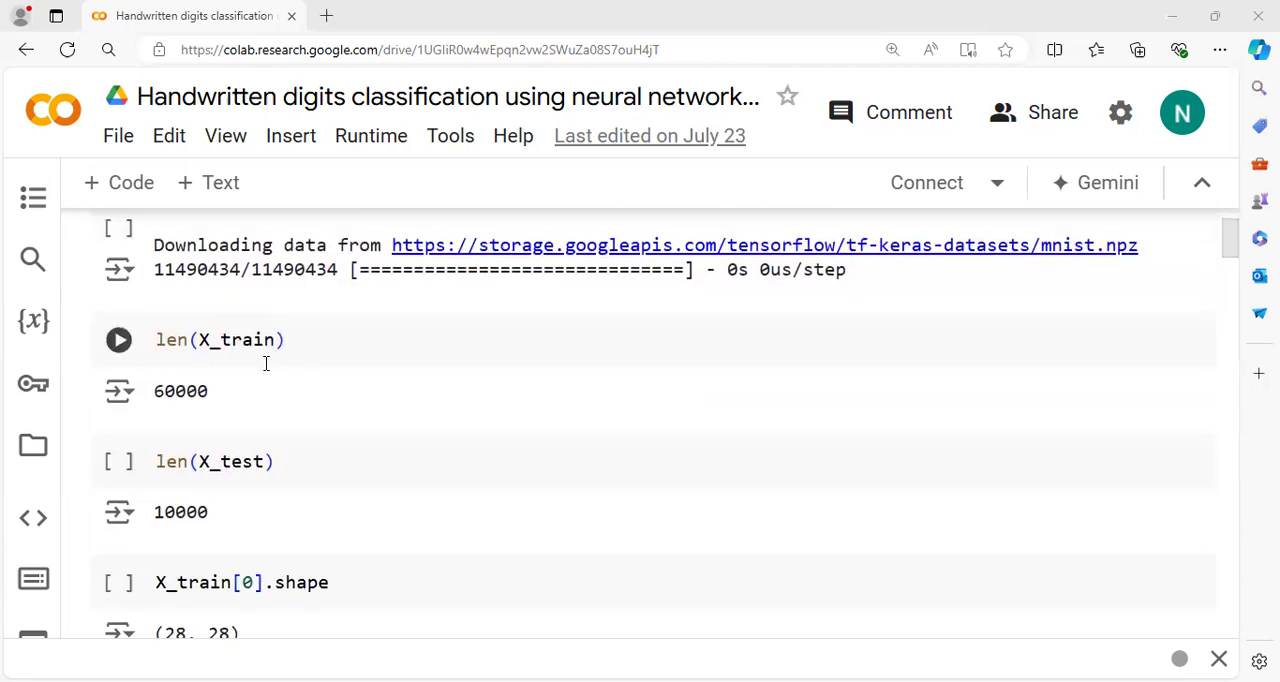
scroll(359, 378, down, 1)
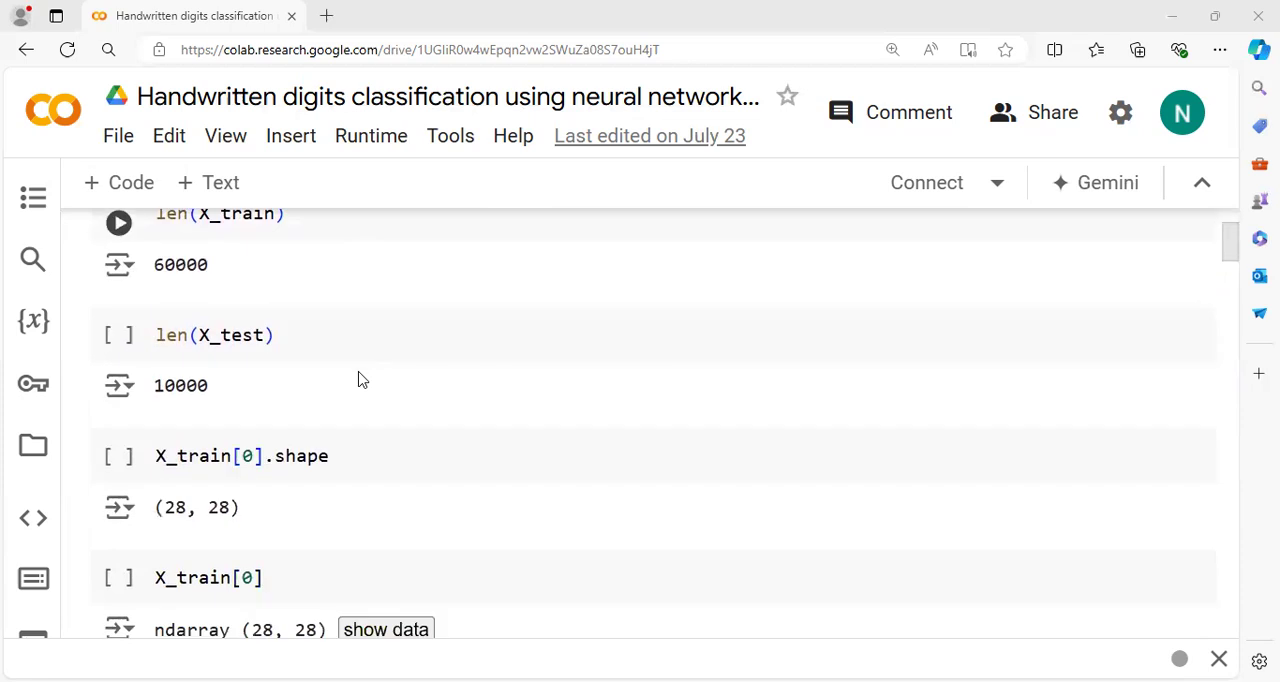
scroll(230, 335, down, 1)
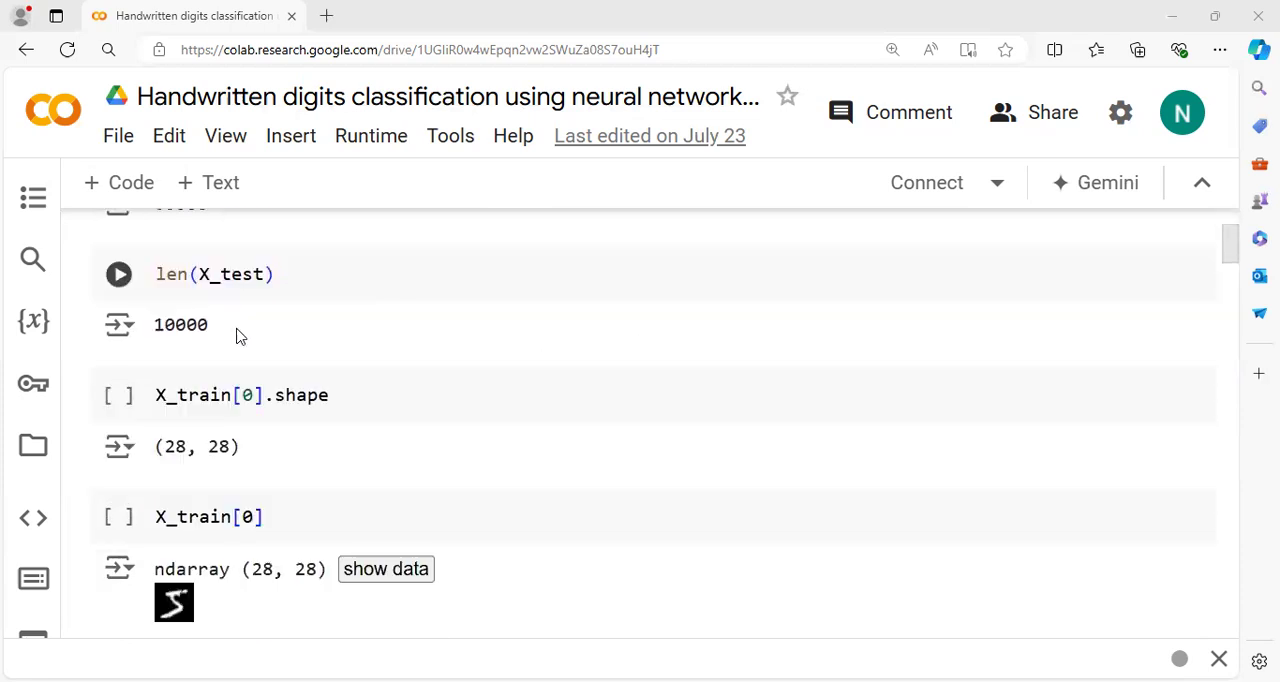
scroll(330, 400, down, 1)
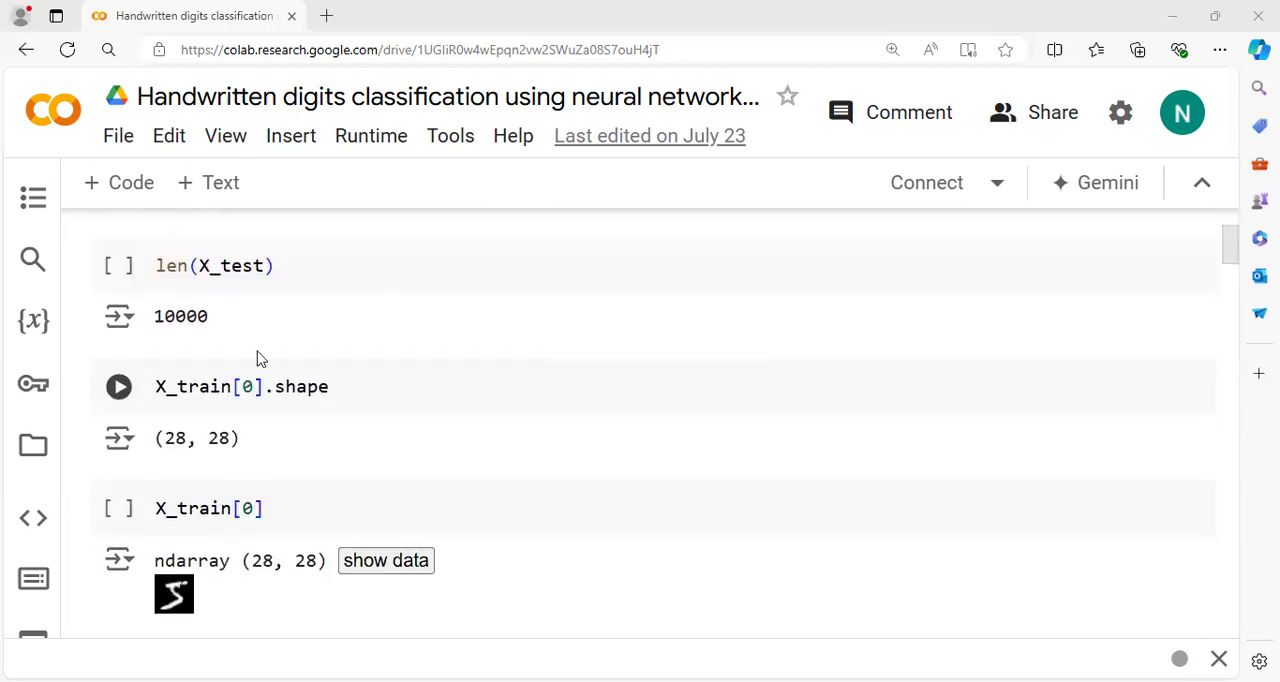
scroll(250, 357, down, 1)
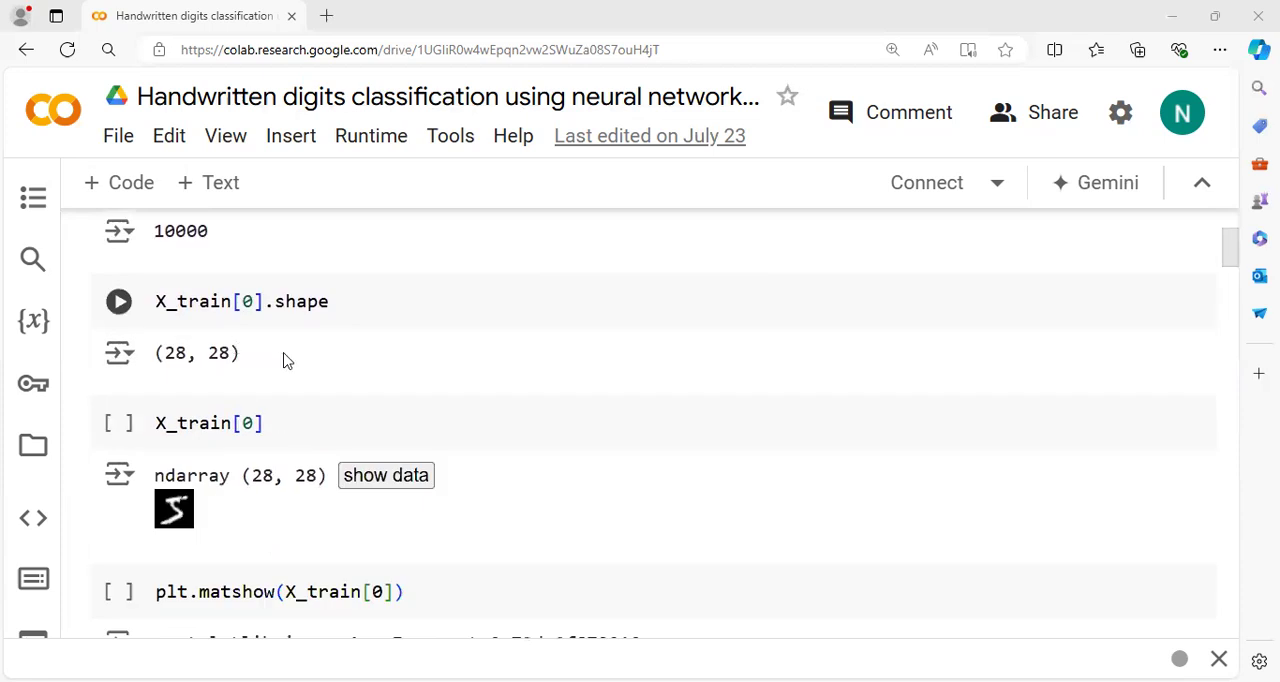
scroll(323, 396, down, 1)
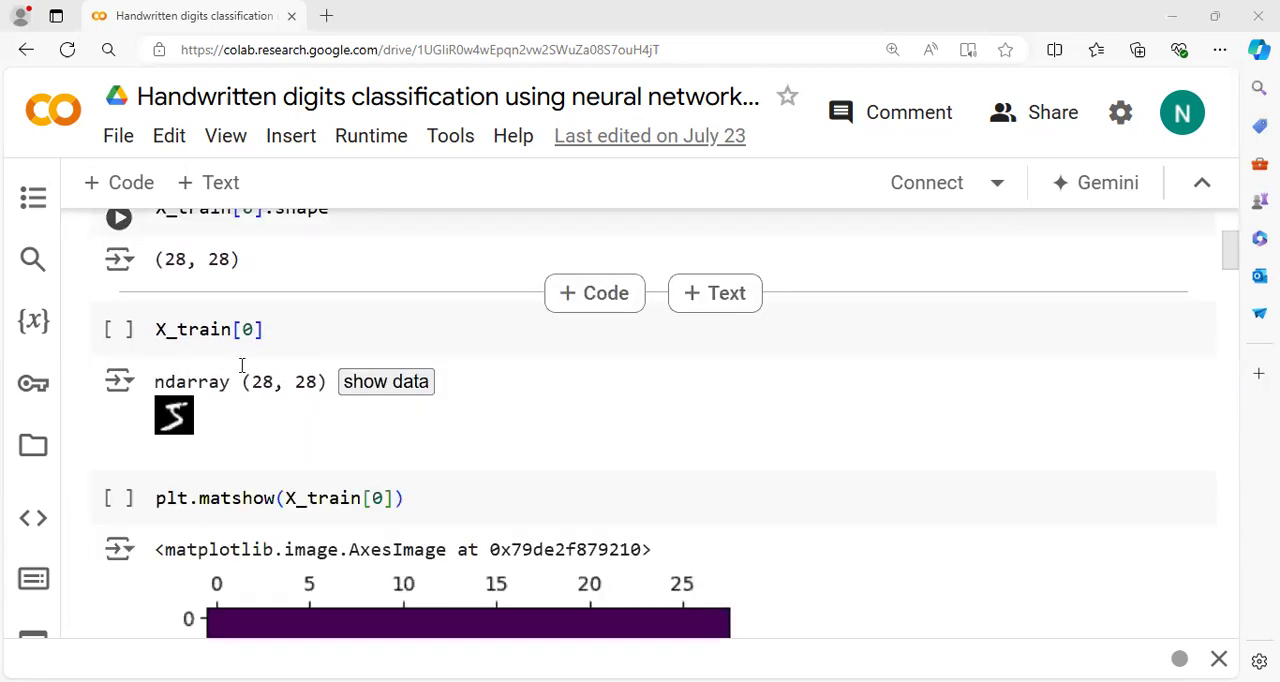
Review the first training image's cell and its scaled, flattened pixel output
click(208, 353)
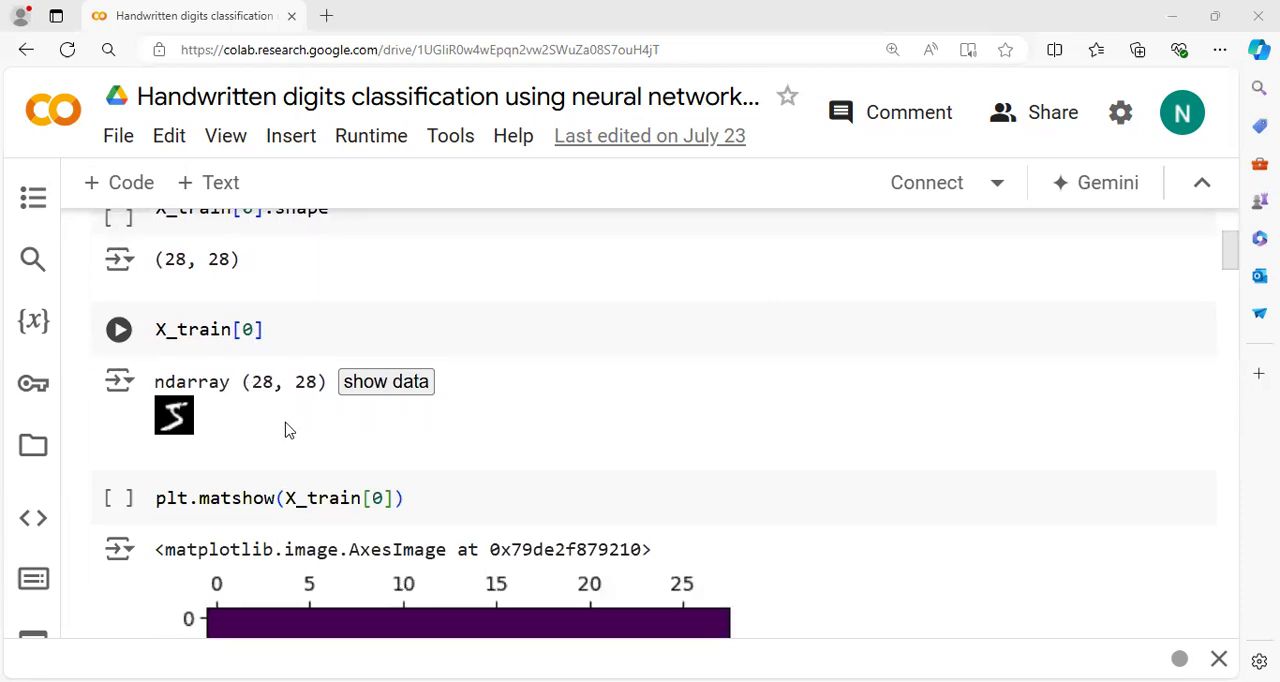
scroll(285, 429, down, 3)
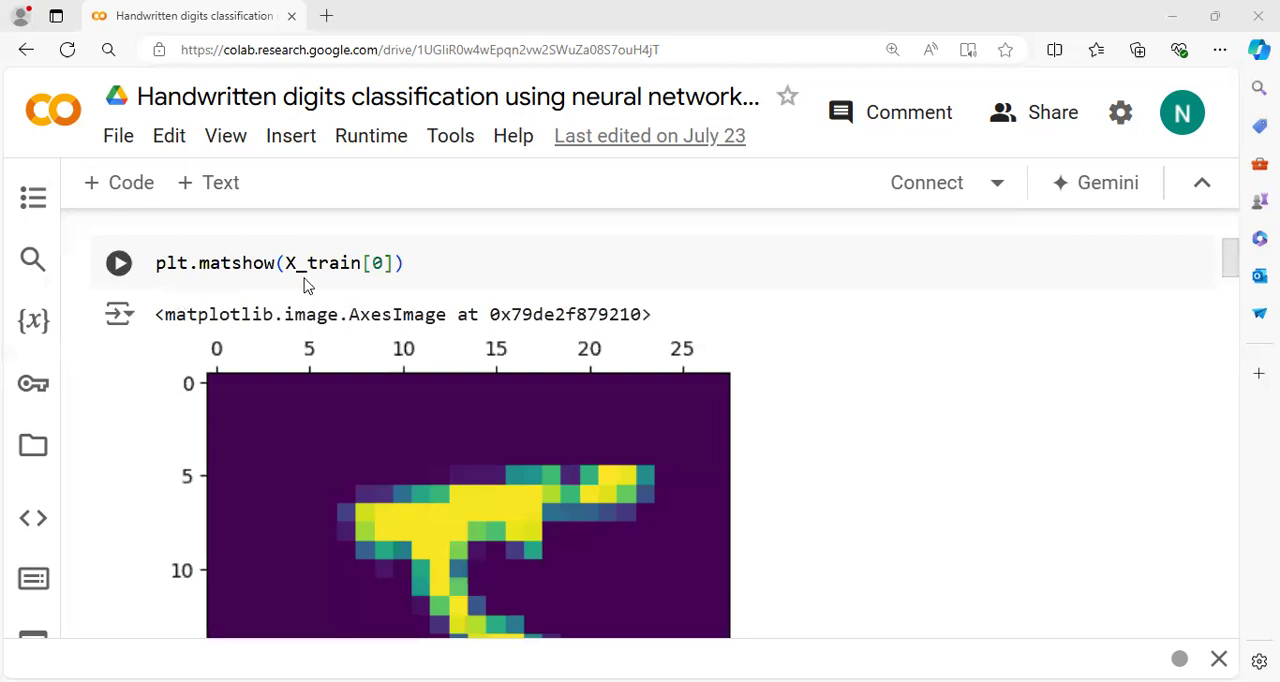
scroll(443, 447, down, 1)
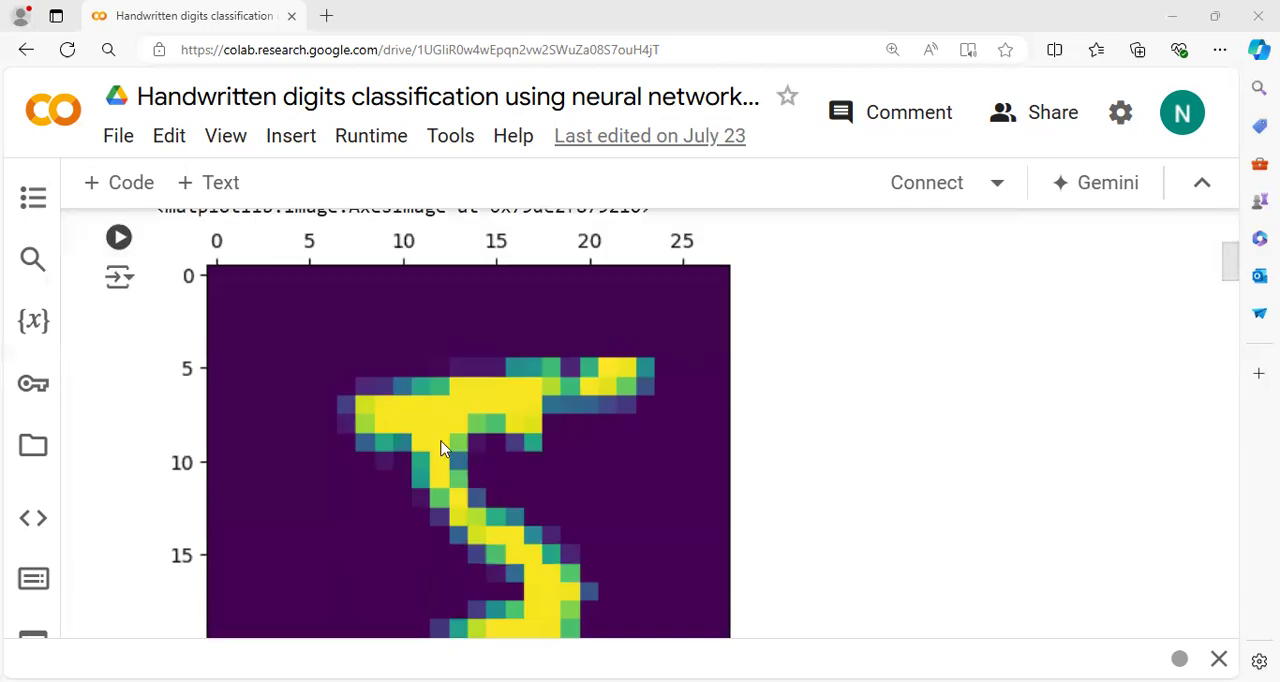
scroll(381, 433, down, 2)
scroll(381, 433, up, 2)
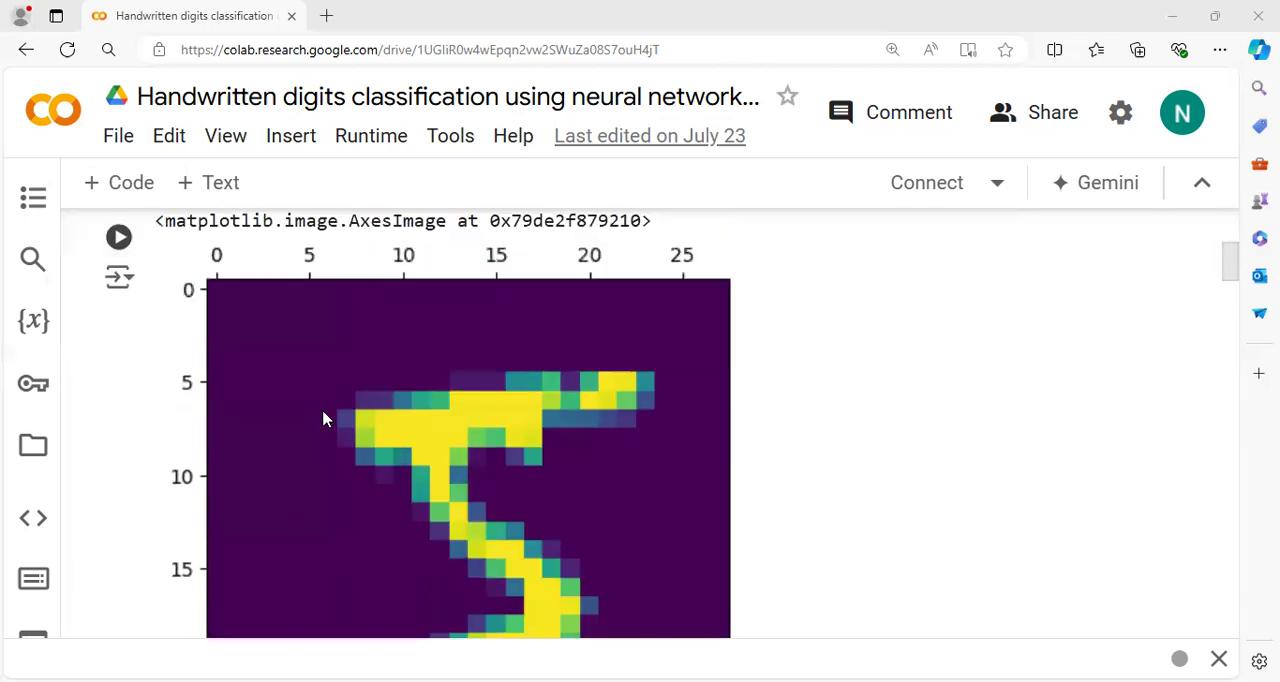
scroll(324, 418, up, 1)
scroll(340, 380, up, 1)
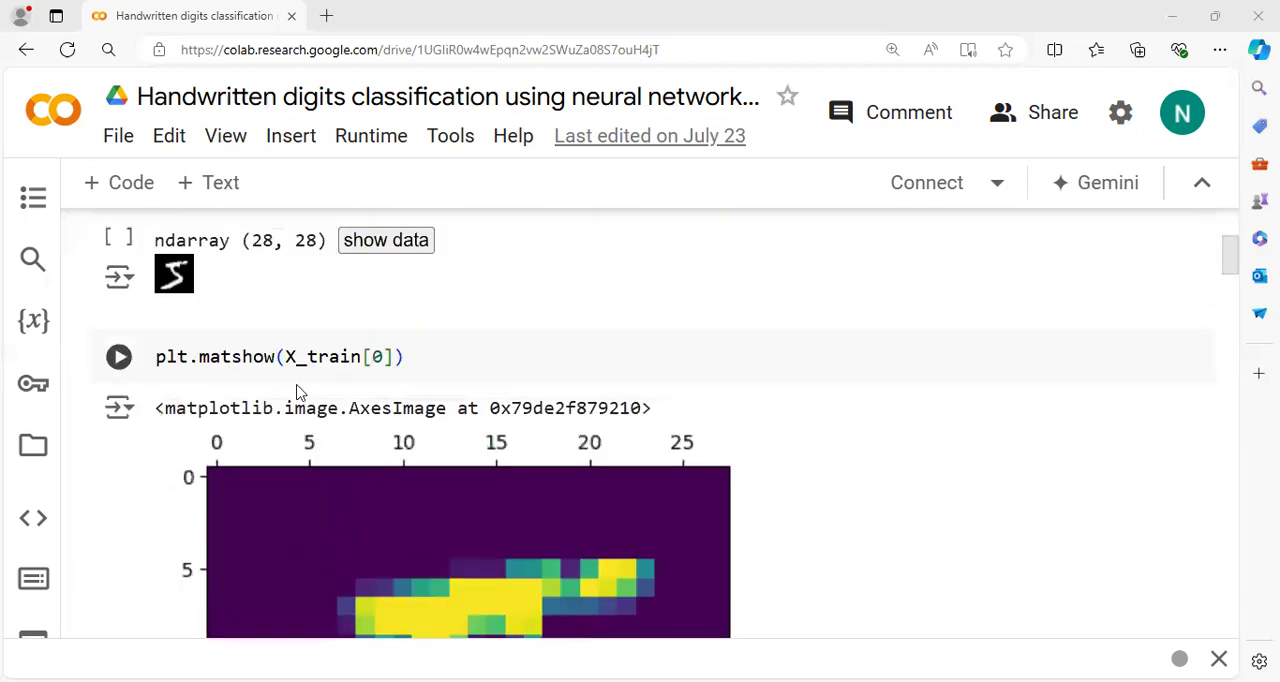
scroll(270, 420, down, 3)
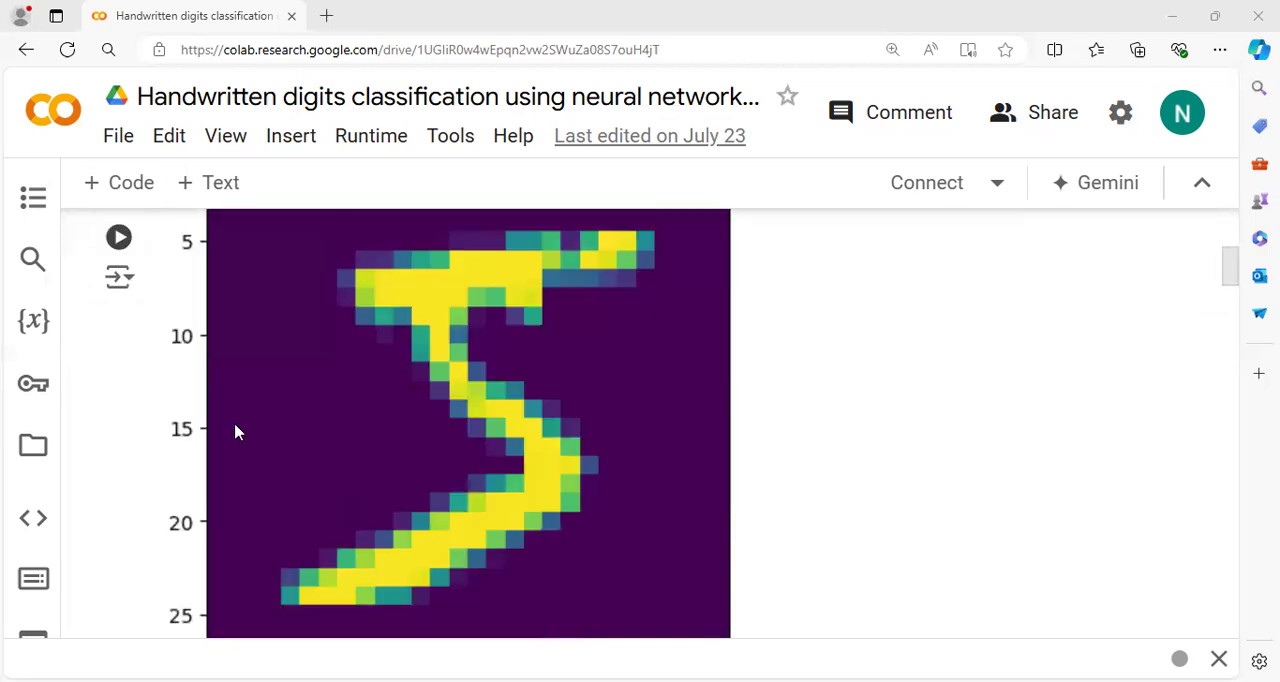
scroll(249, 433, down, 1)
scroll(290, 430, up, 8)
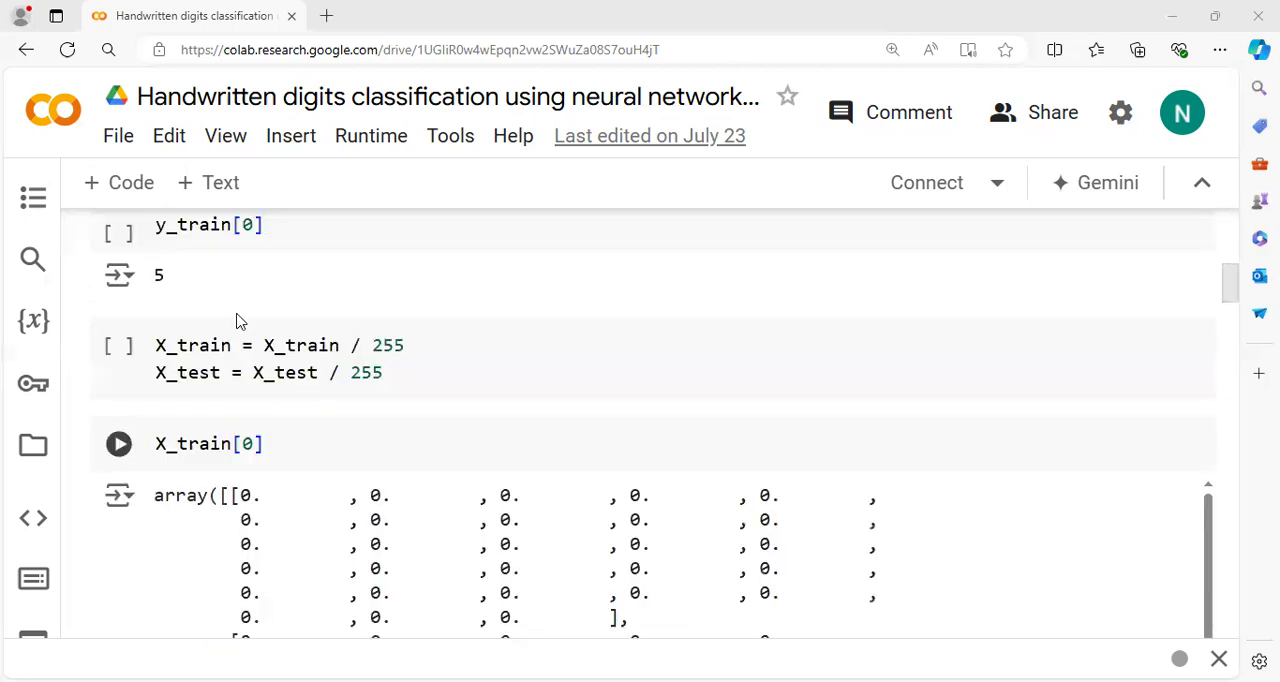
scroll(260, 340, up, 1)
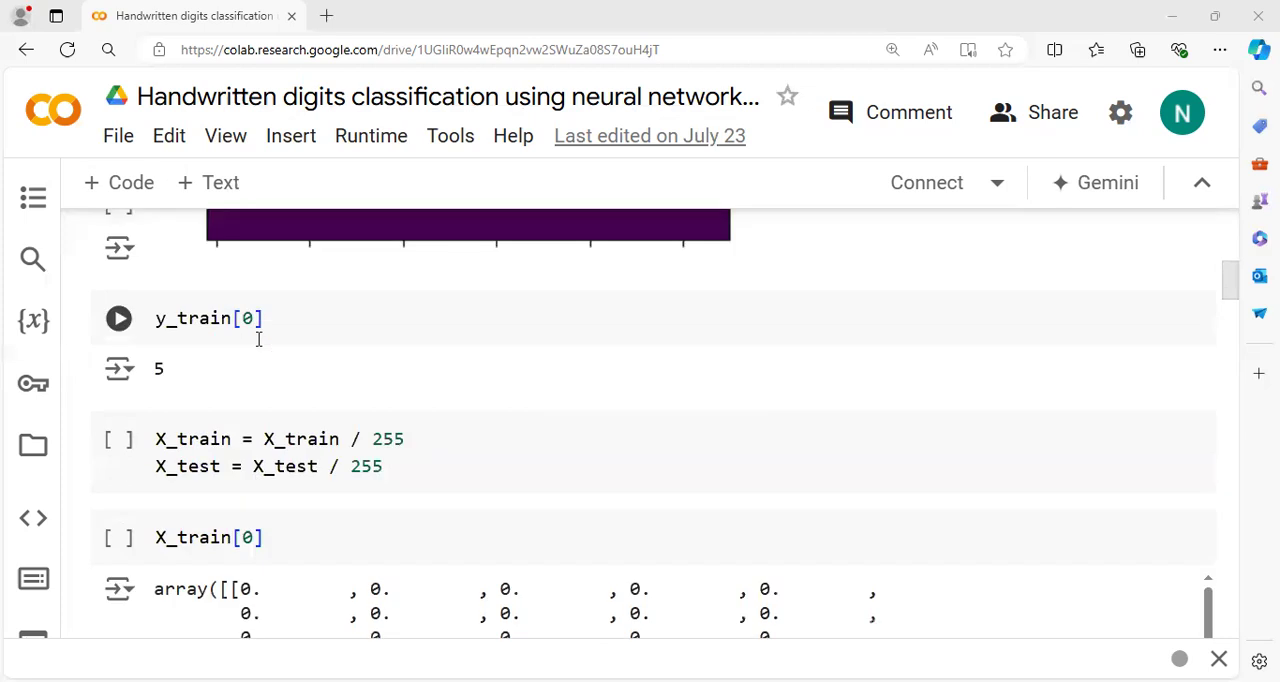
scroll(322, 362, down, 1)
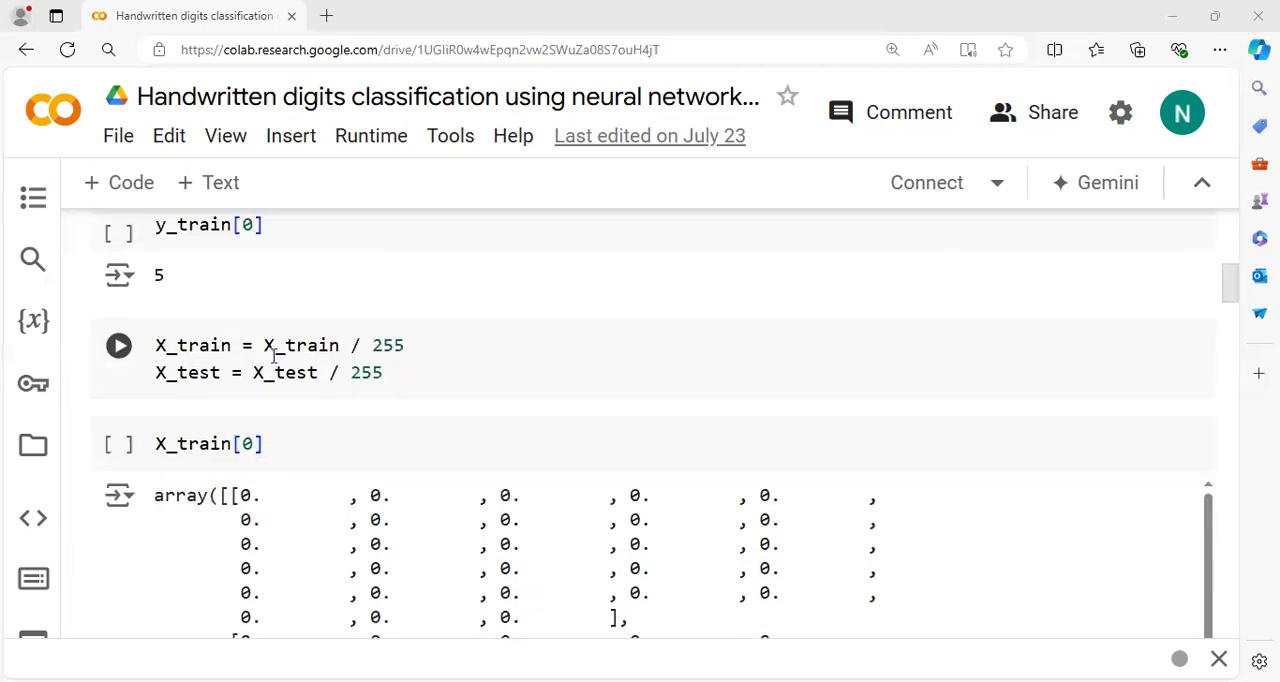
scroll(401, 371, down, 1)
click(401, 368)
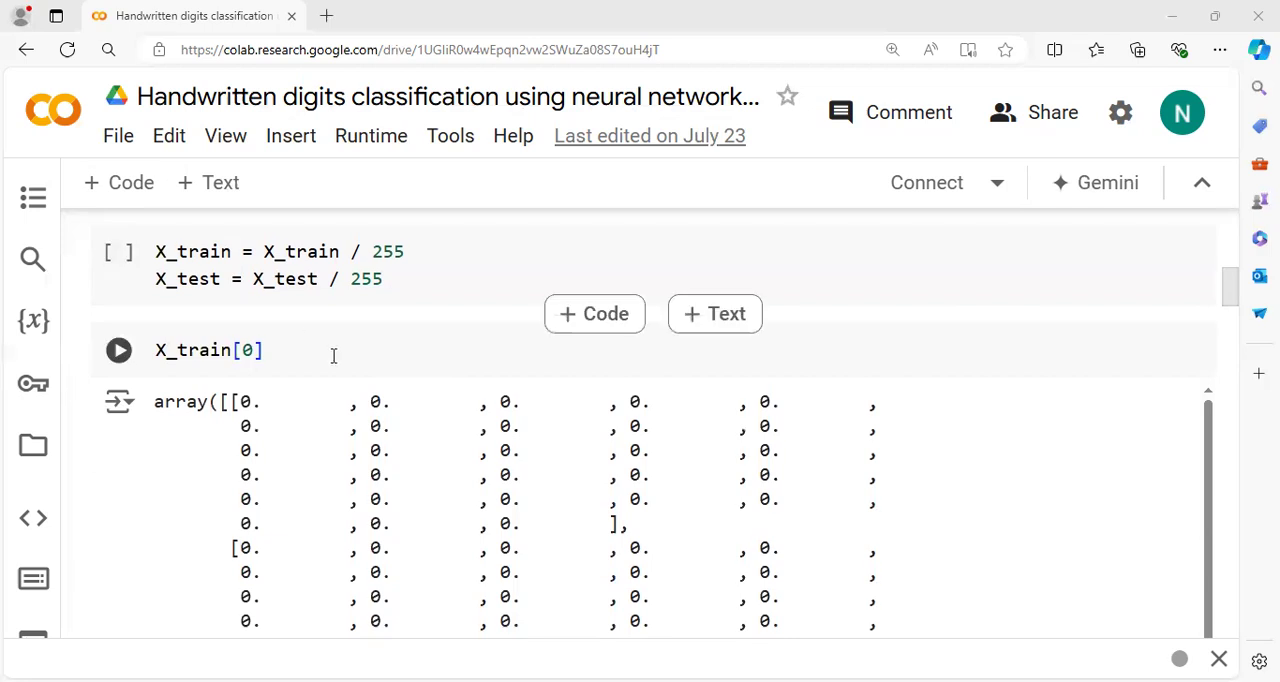
scroll(324, 378, down, 2)
scroll(330, 440, down, 2)
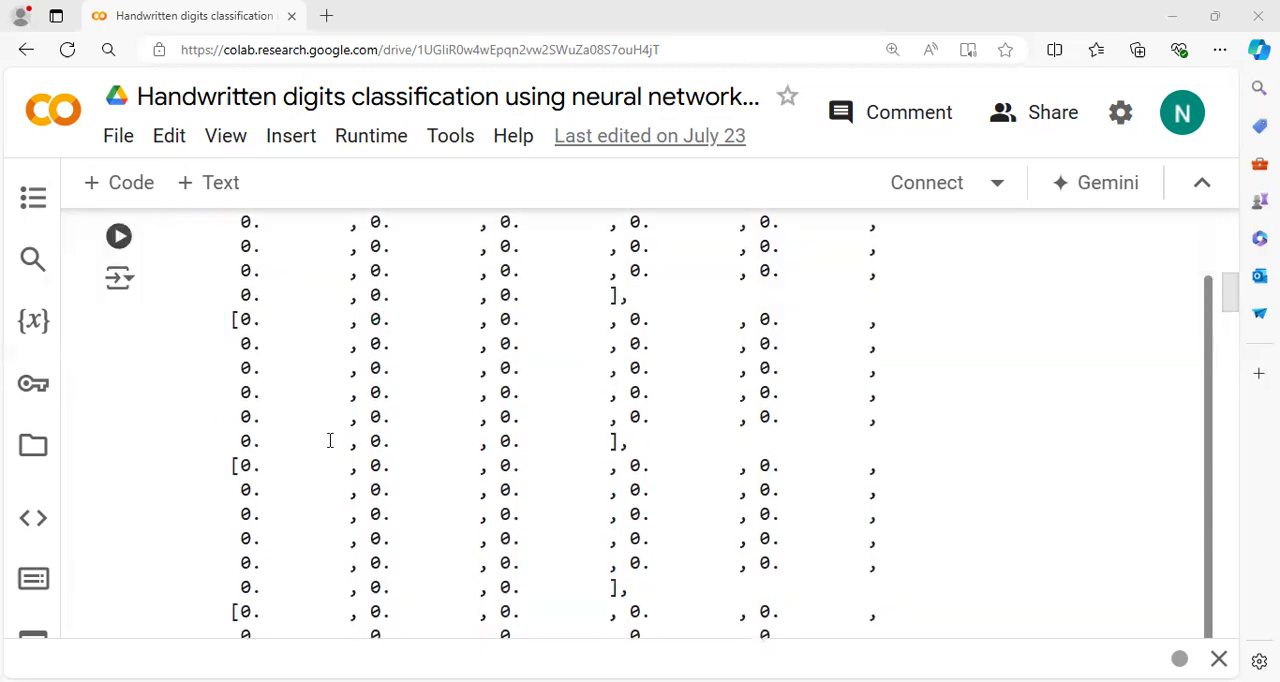
scroll(268, 441, down, 3)
scroll(310, 460, down, 3)
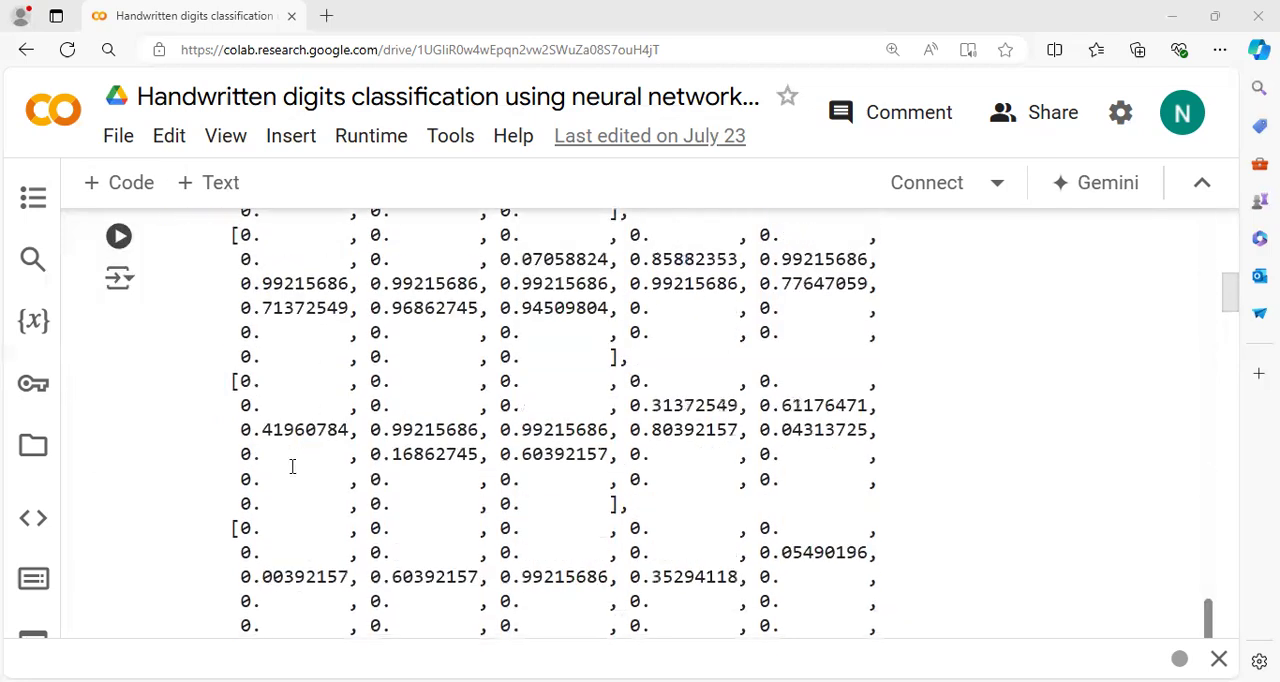
scroll(359, 484, down, 3)
scroll(370, 500, down, 3)
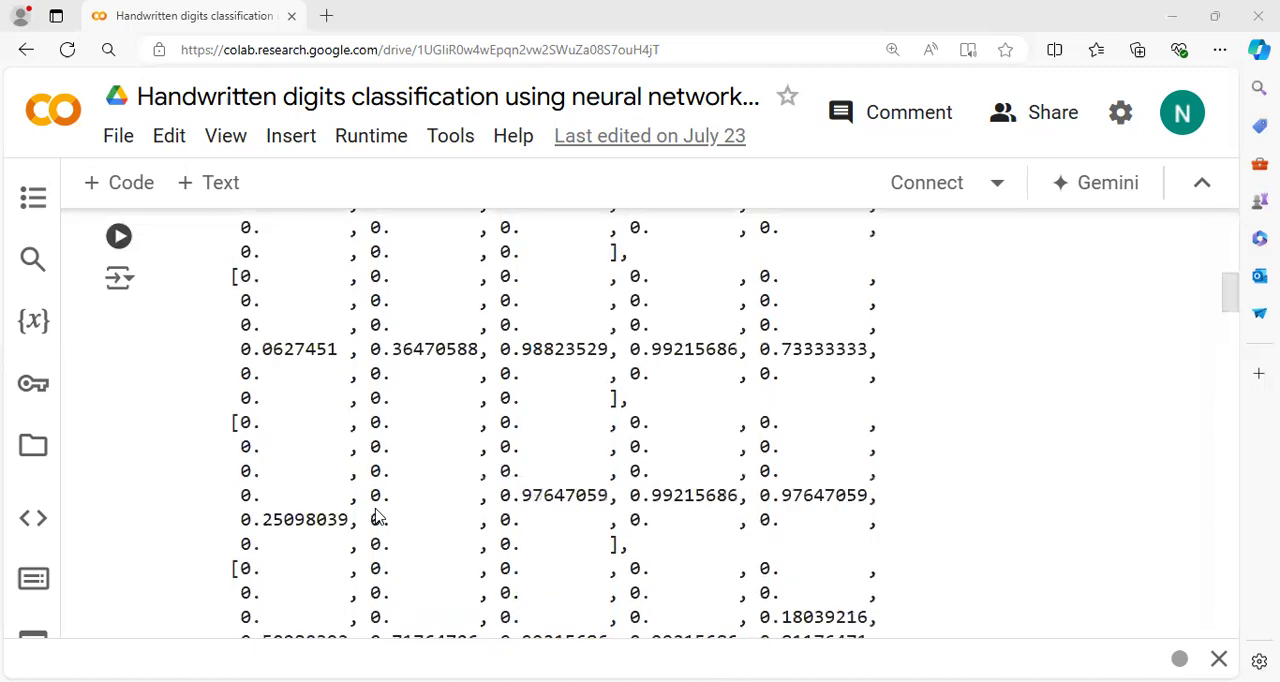
scroll(379, 510, down, 3)
scroll(308, 505, down, 3)
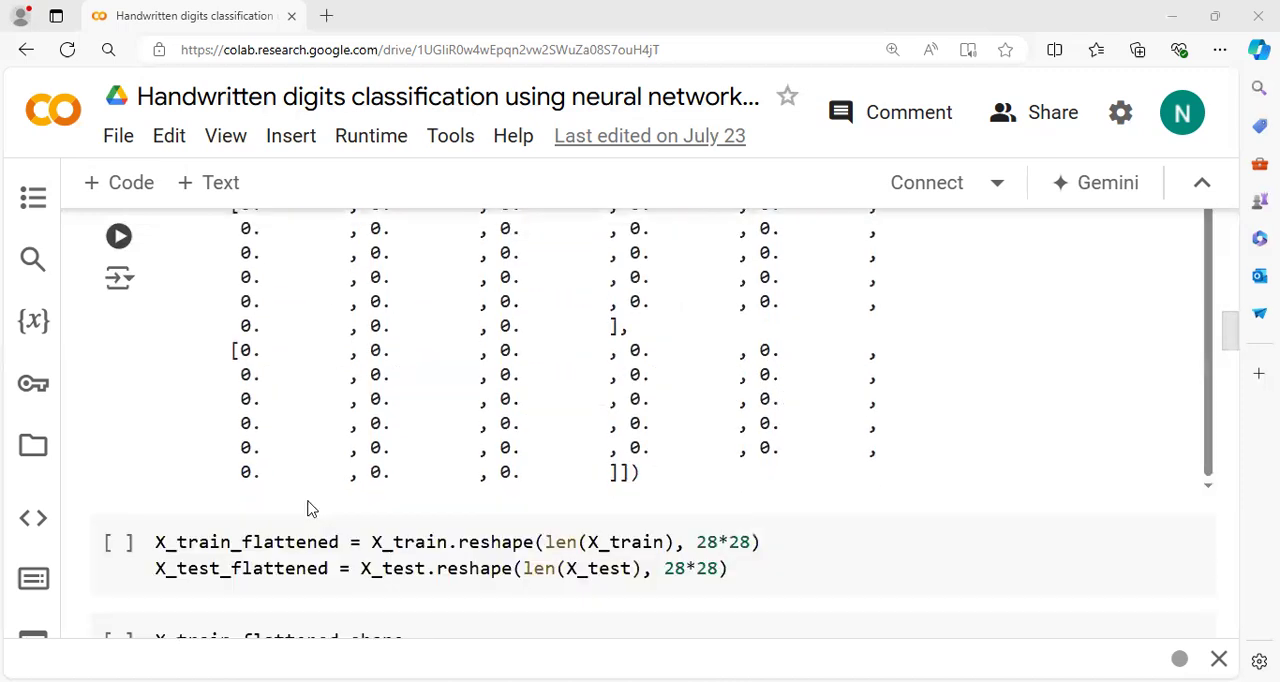
scroll(345, 388, down, 5)
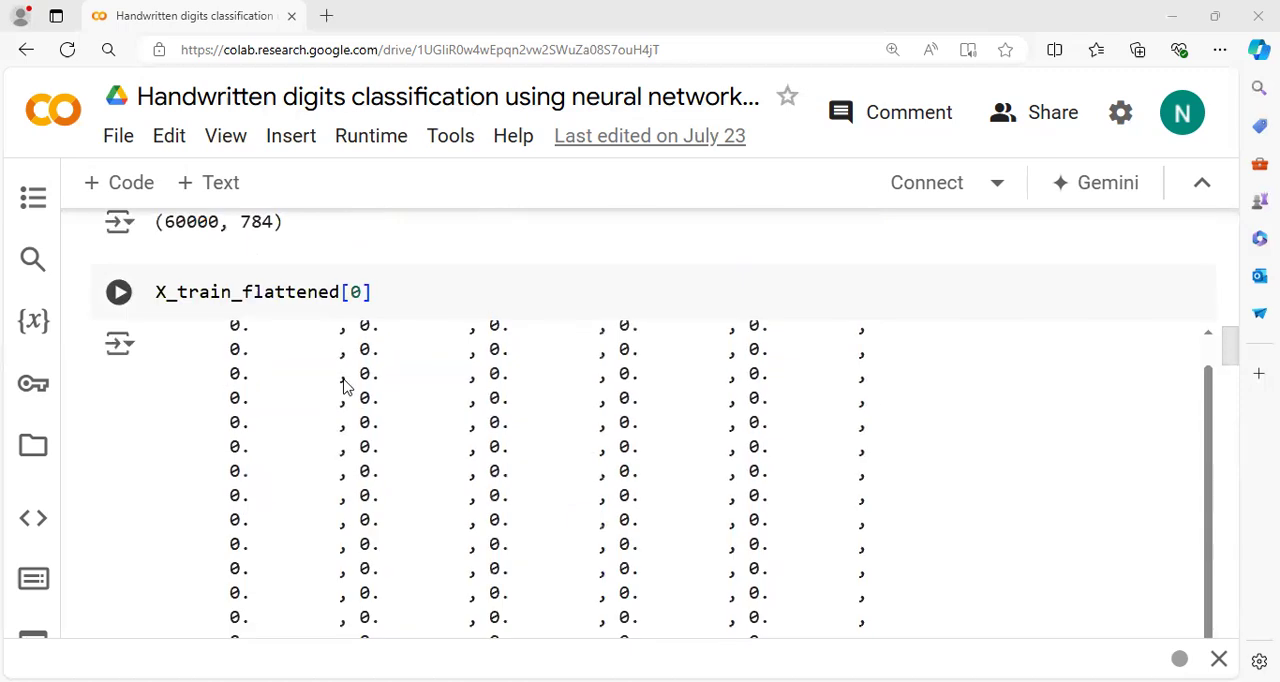
scroll(376, 338, up, 3)
scroll(401, 446, up, 2)
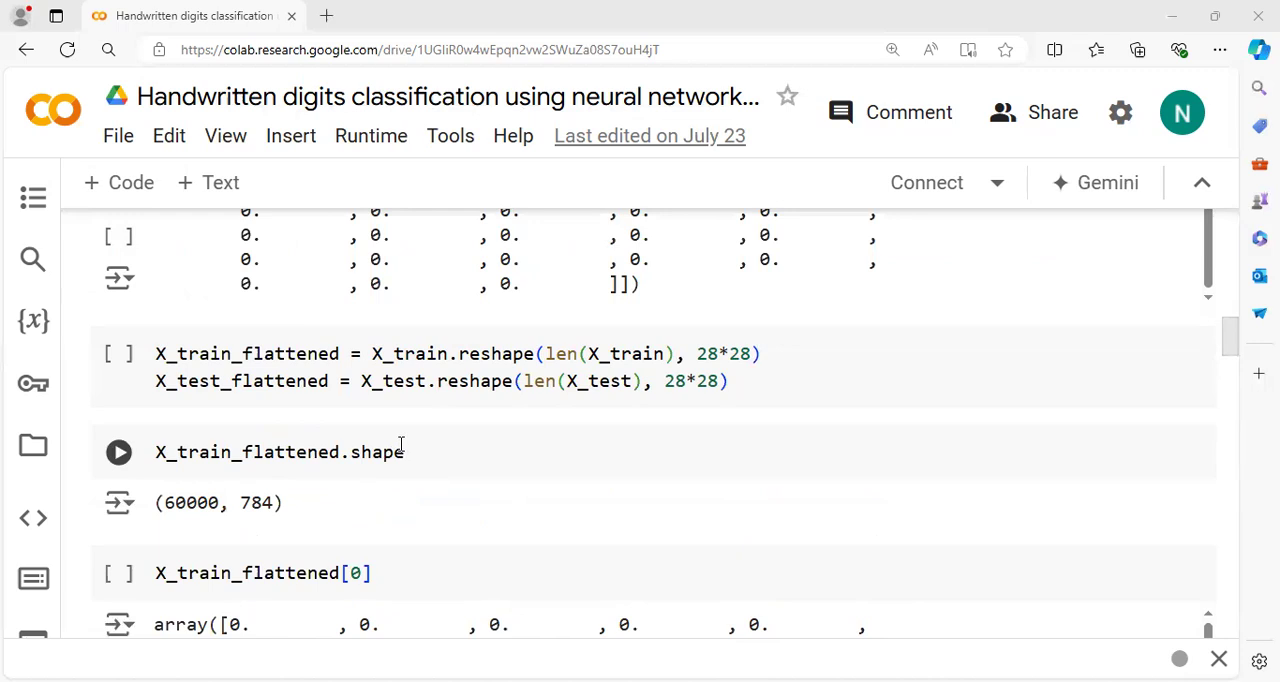
scroll(370, 483, down, 3)
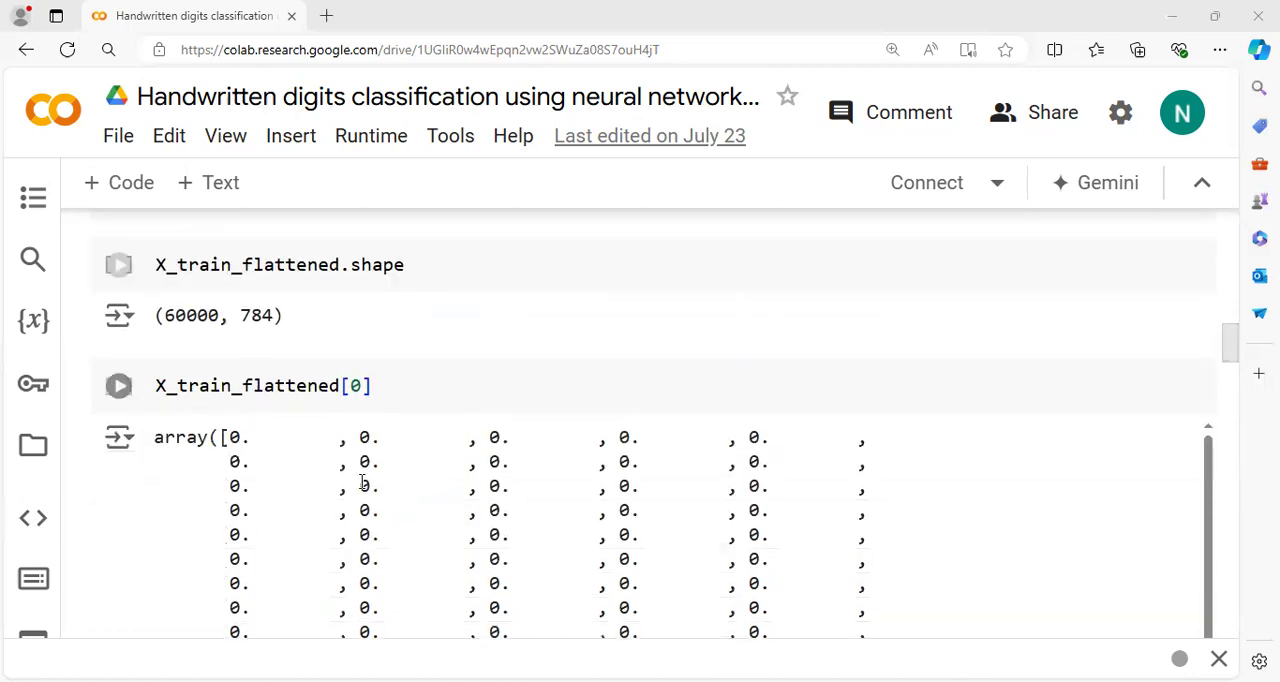
scroll(430, 455, down, 3)
scroll(430, 460, down, 2)
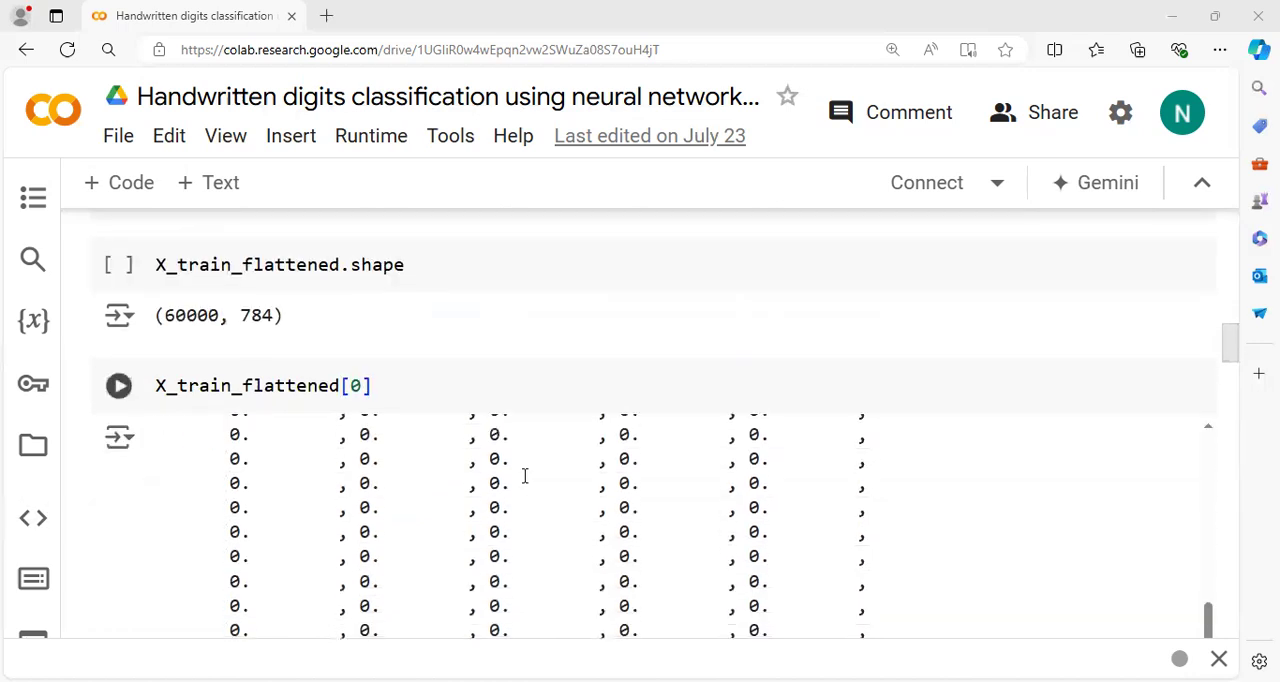
scroll(524, 476, down, 2)
scroll(524, 476, down, 4)
scroll(484, 508, down, 3)
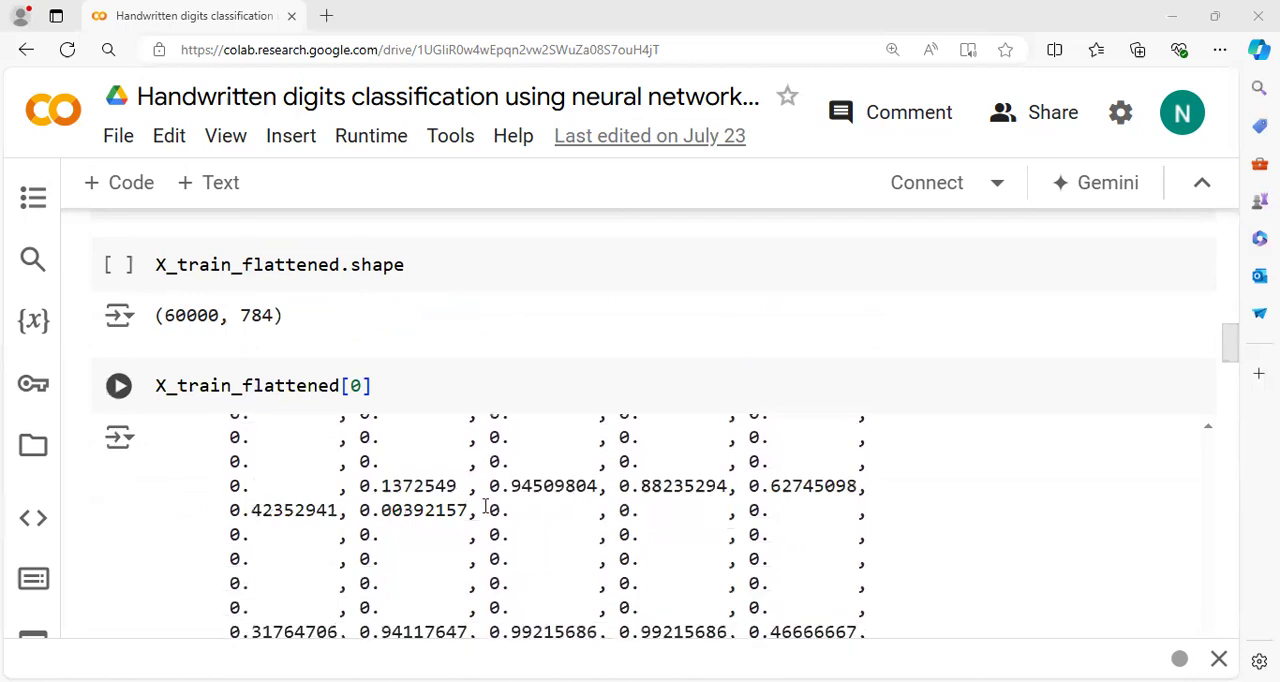
scroll(484, 508, down, 3)
scroll(430, 515, down, 3)
scroll(430, 515, down, 3)
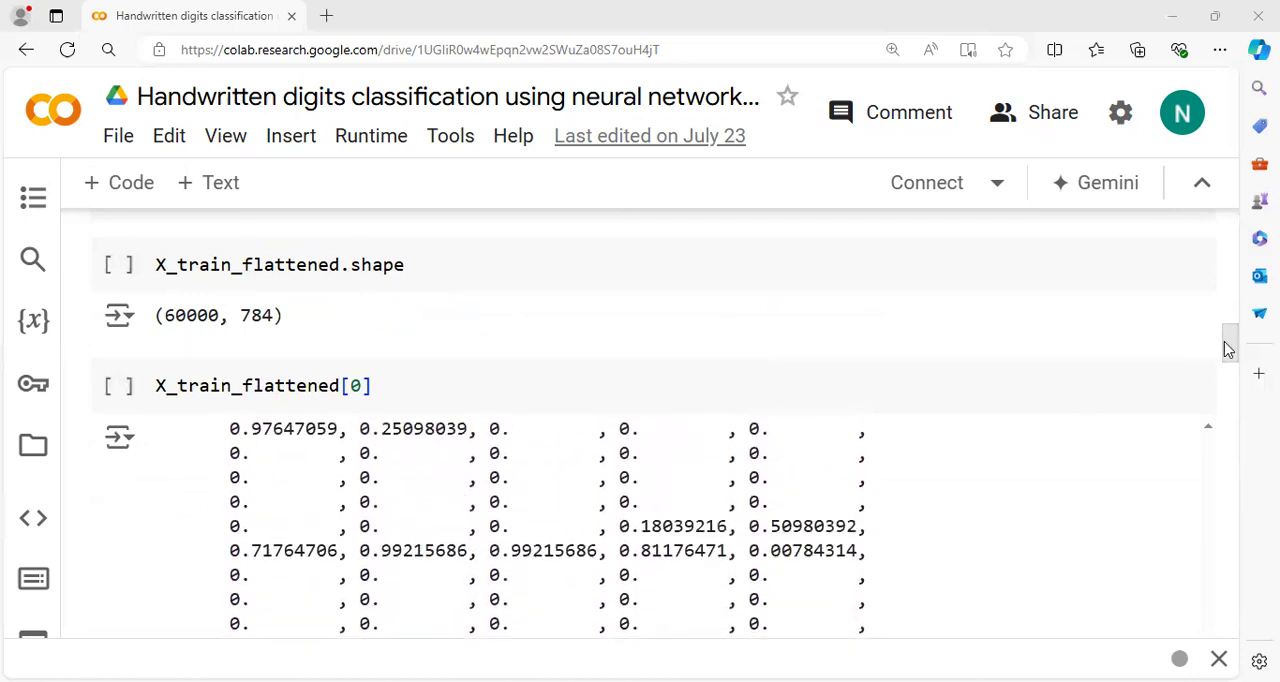
drag(1228, 348, 1230, 400)
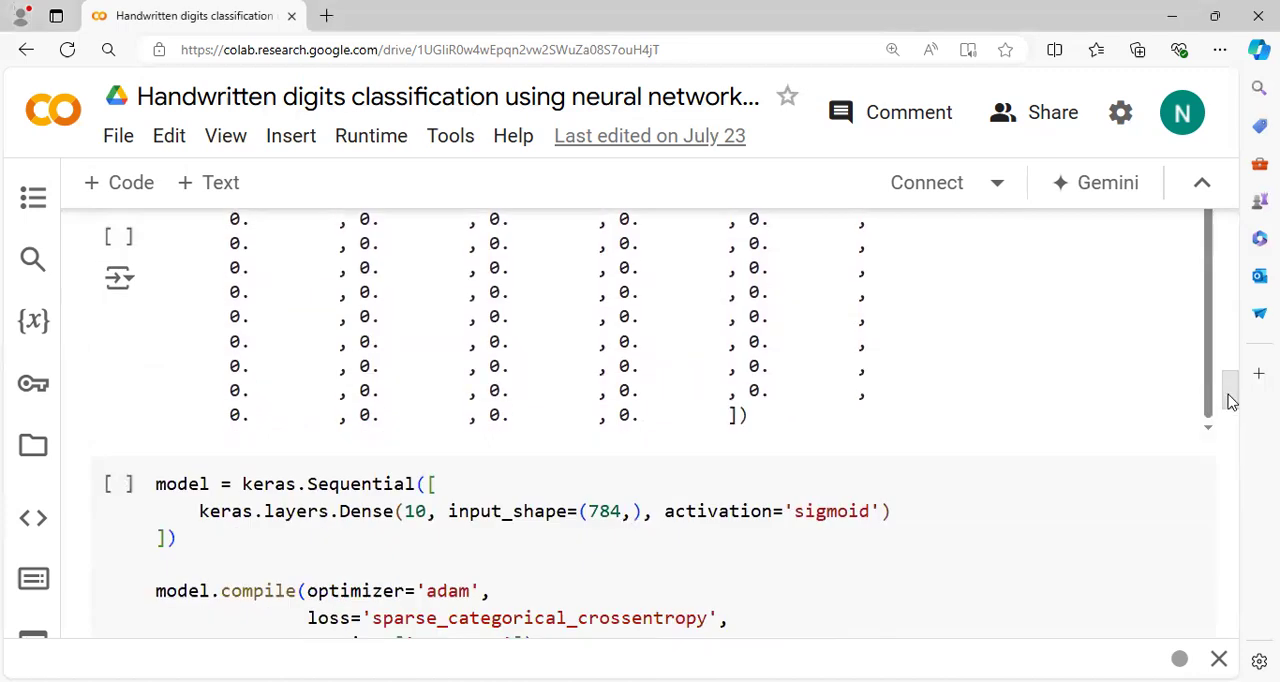
scroll(640, 400, down, 2)
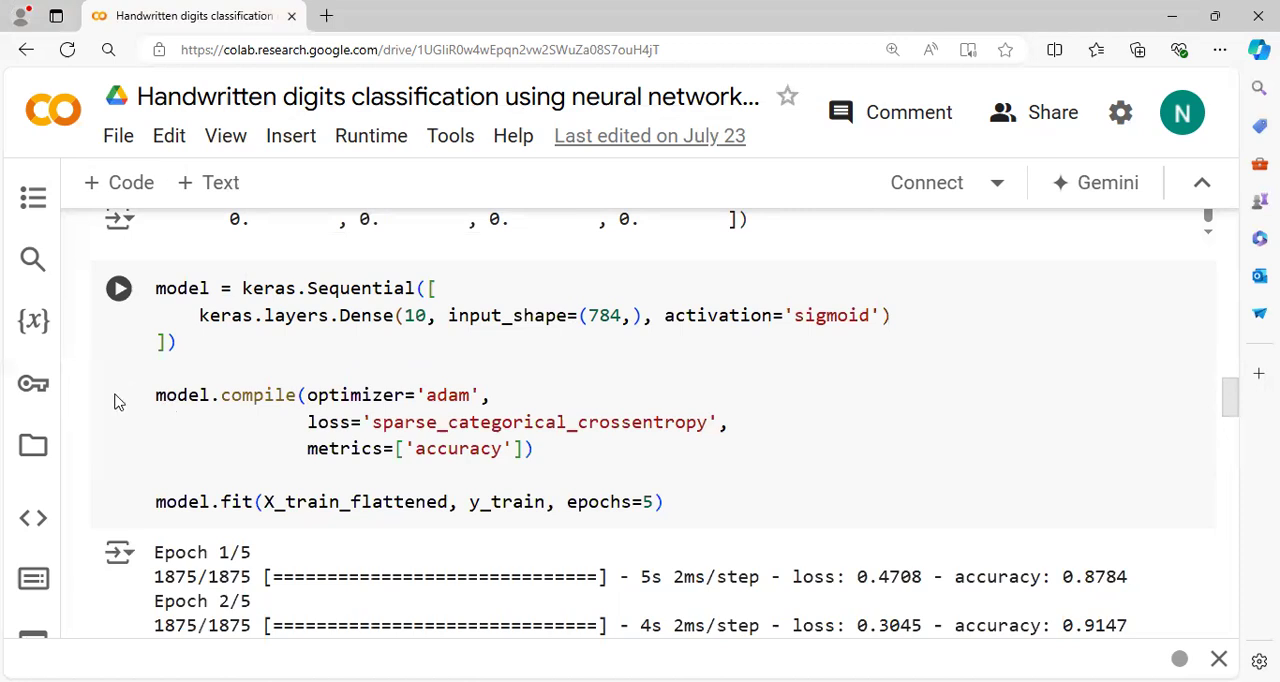
mouse_move(520, 540)
scroll(219, 397, down, 1)
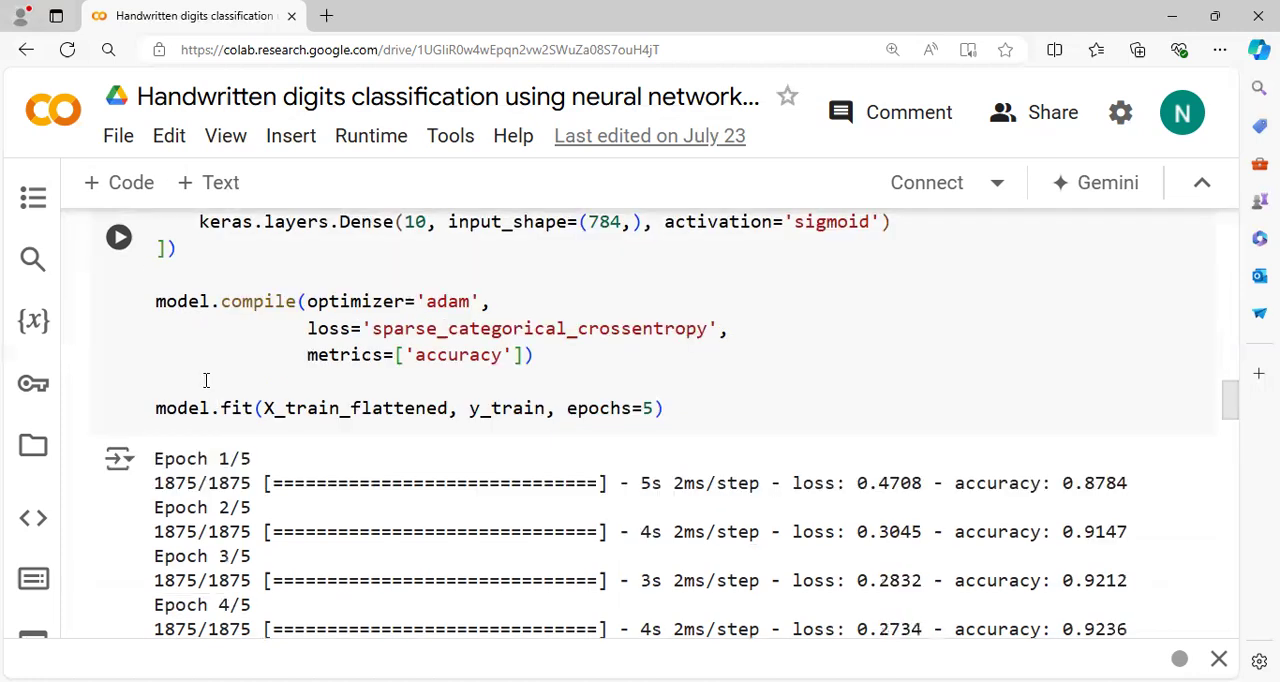
scroll(206, 380, down, 1)
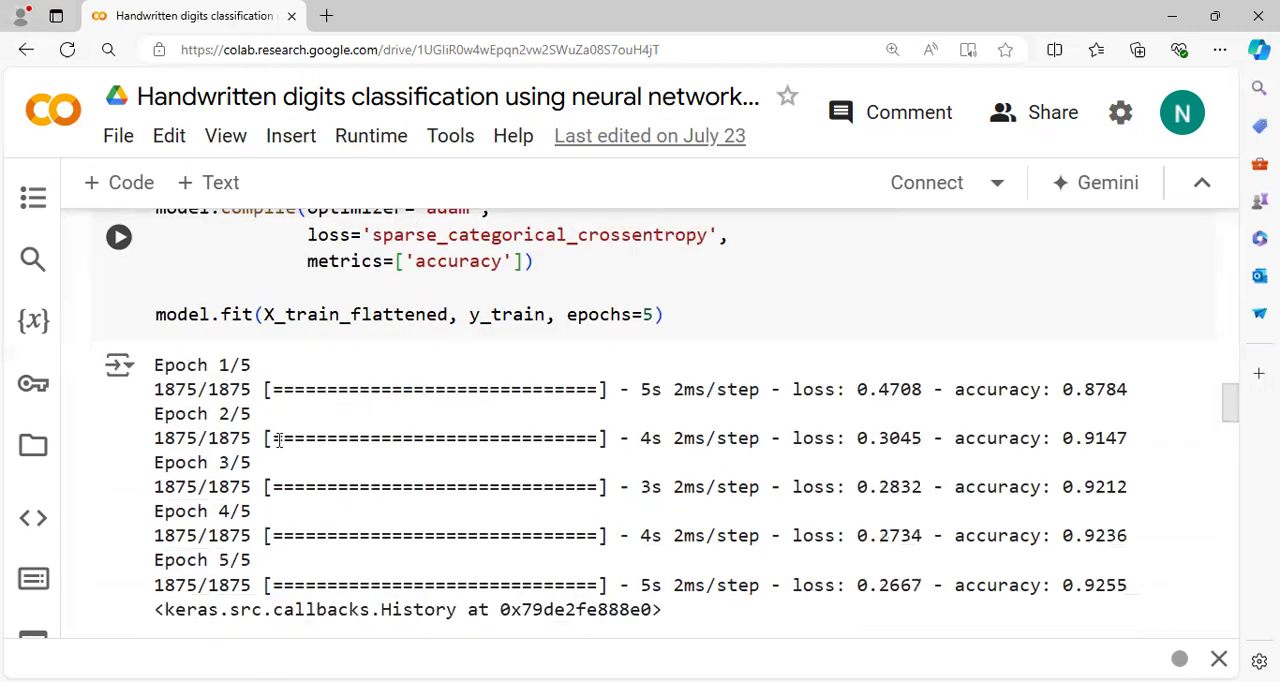
scroll(260, 435, down, 3)
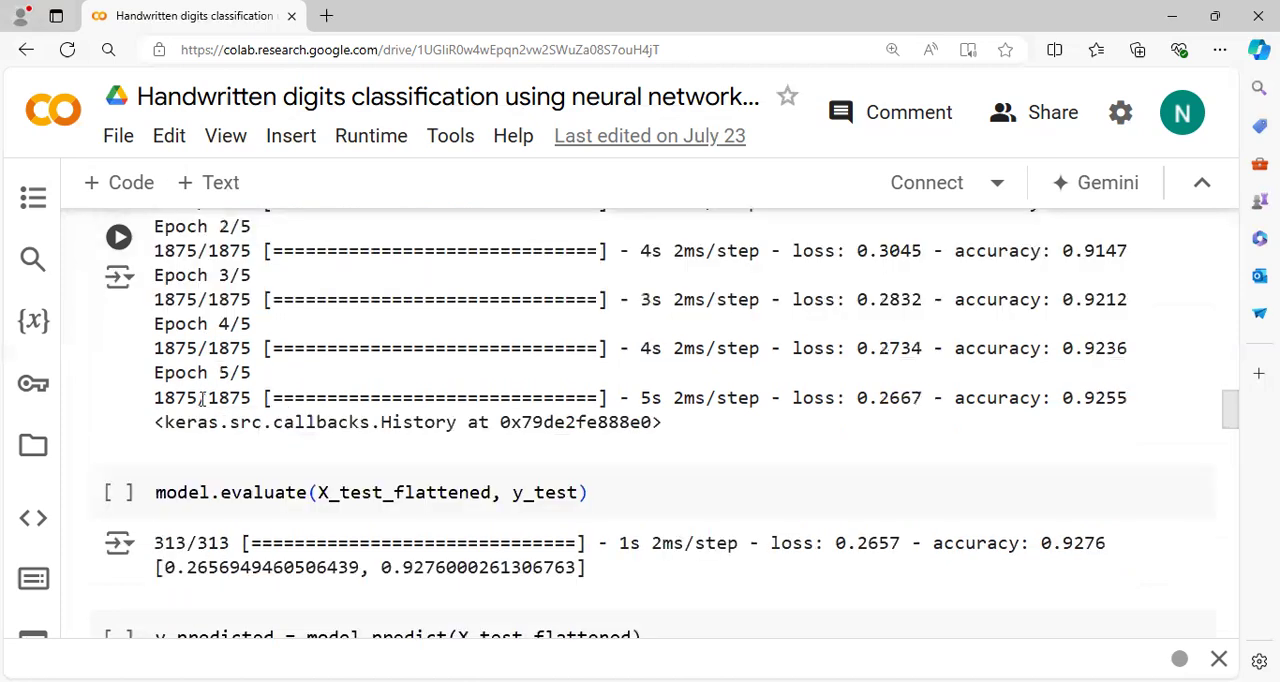
scroll(204, 400, down, 3)
scroll(204, 400, up, 1)
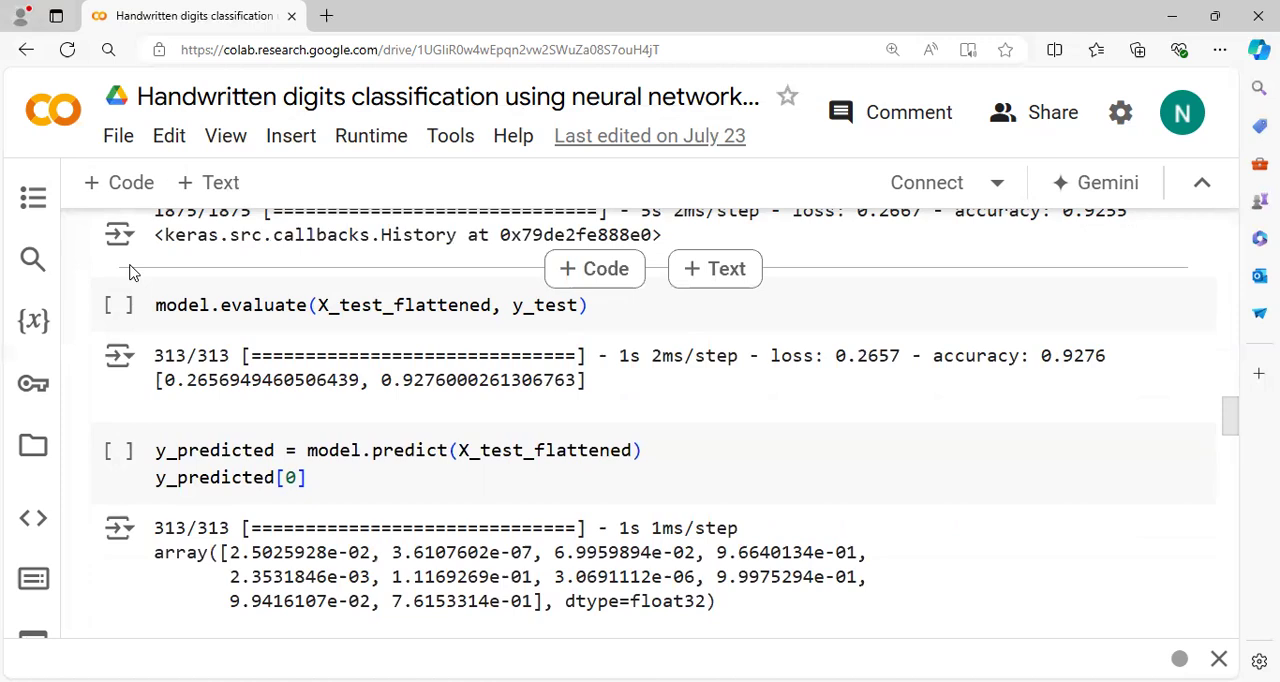
mouse_move(1048, 362)
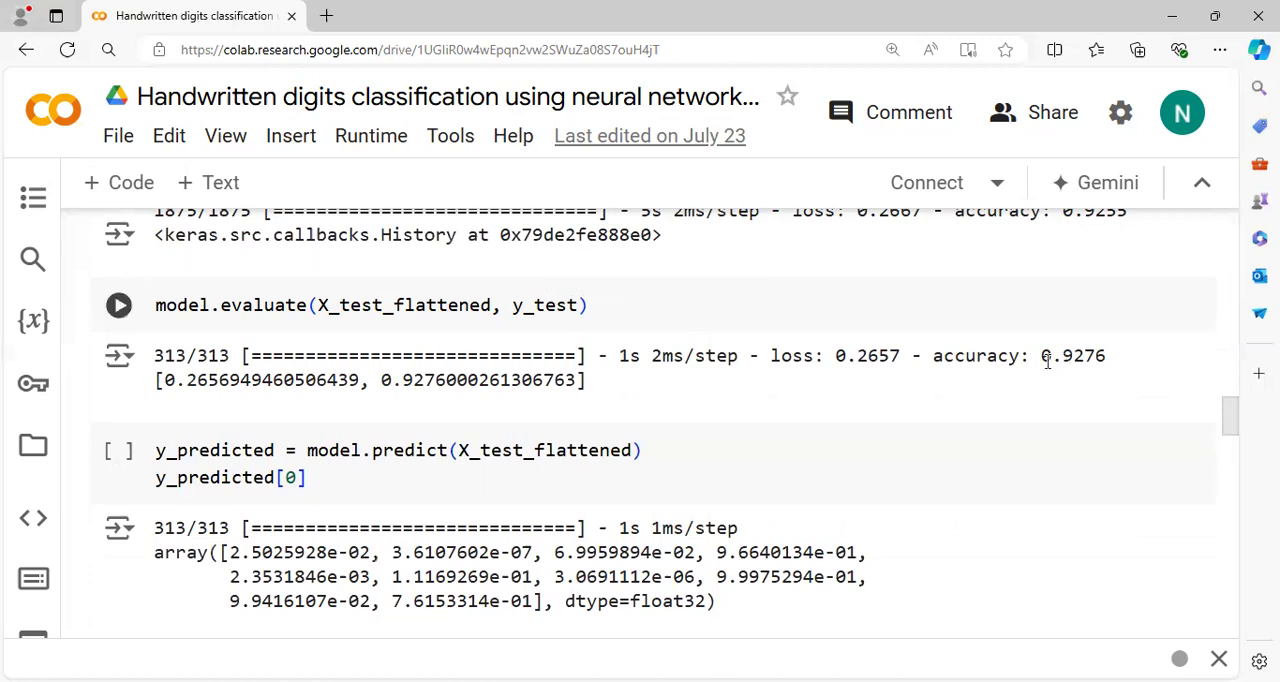
Highlight the single-layer model's 0.9276 test accuracy in the evaluate output
drag(1042, 357, 1112, 362)
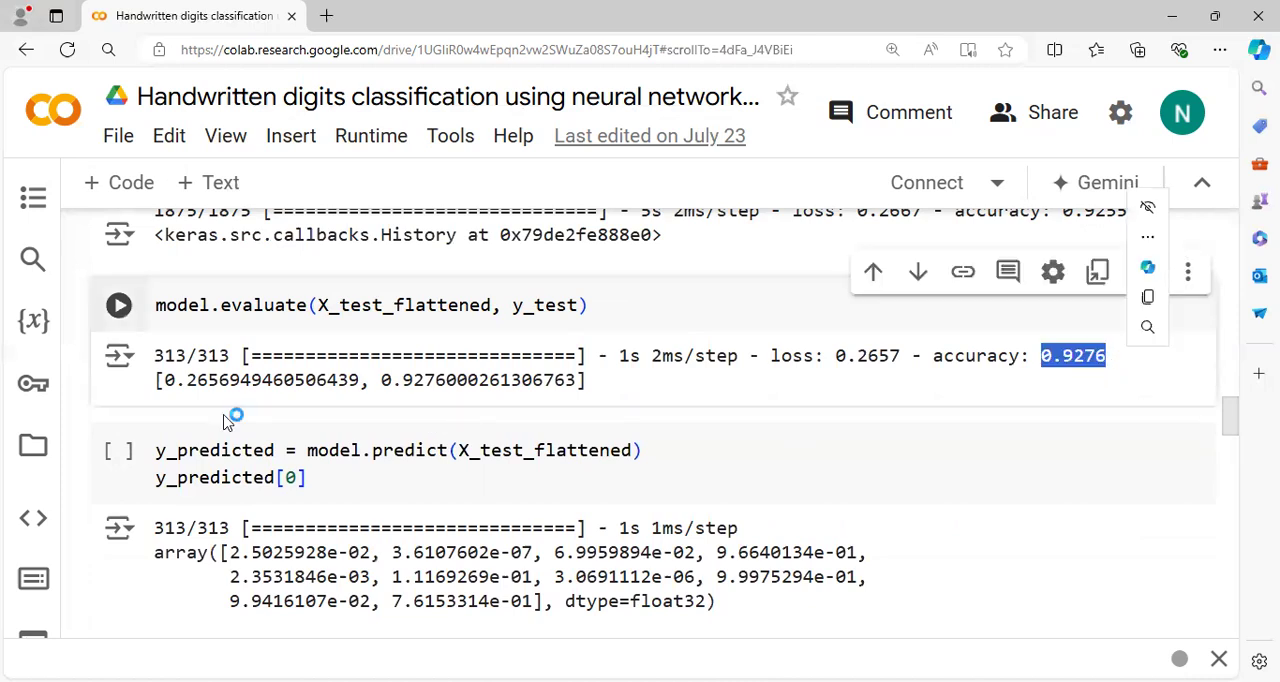
scroll(200, 400, down, 1)
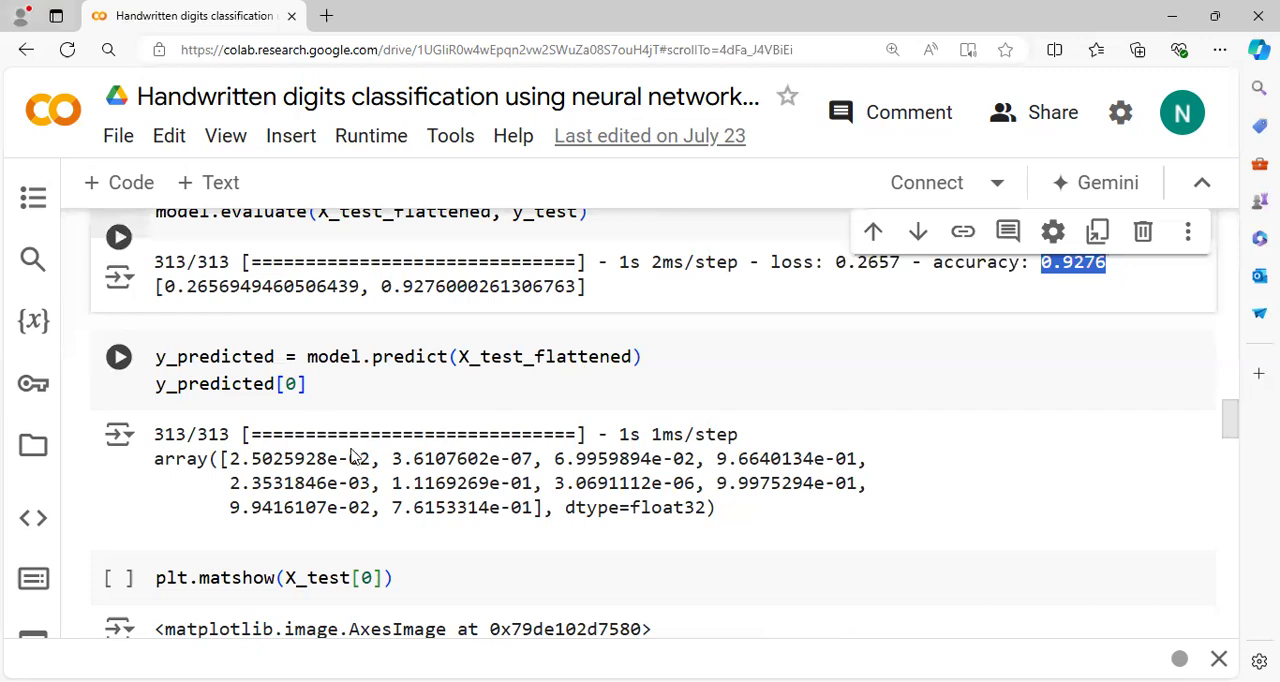
scroll(355, 457, down, 1)
Focus the plt.matshow cell plotting the first test digit, a 7
click(370, 484)
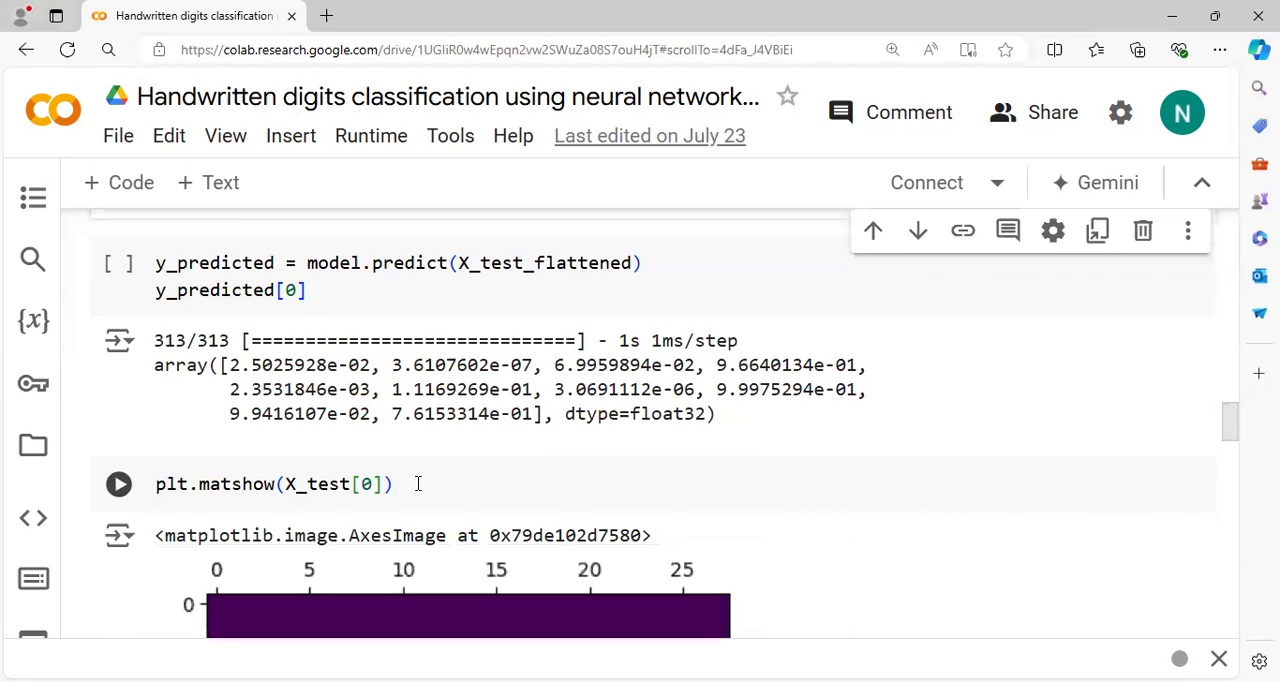
scroll(405, 442, down, 1)
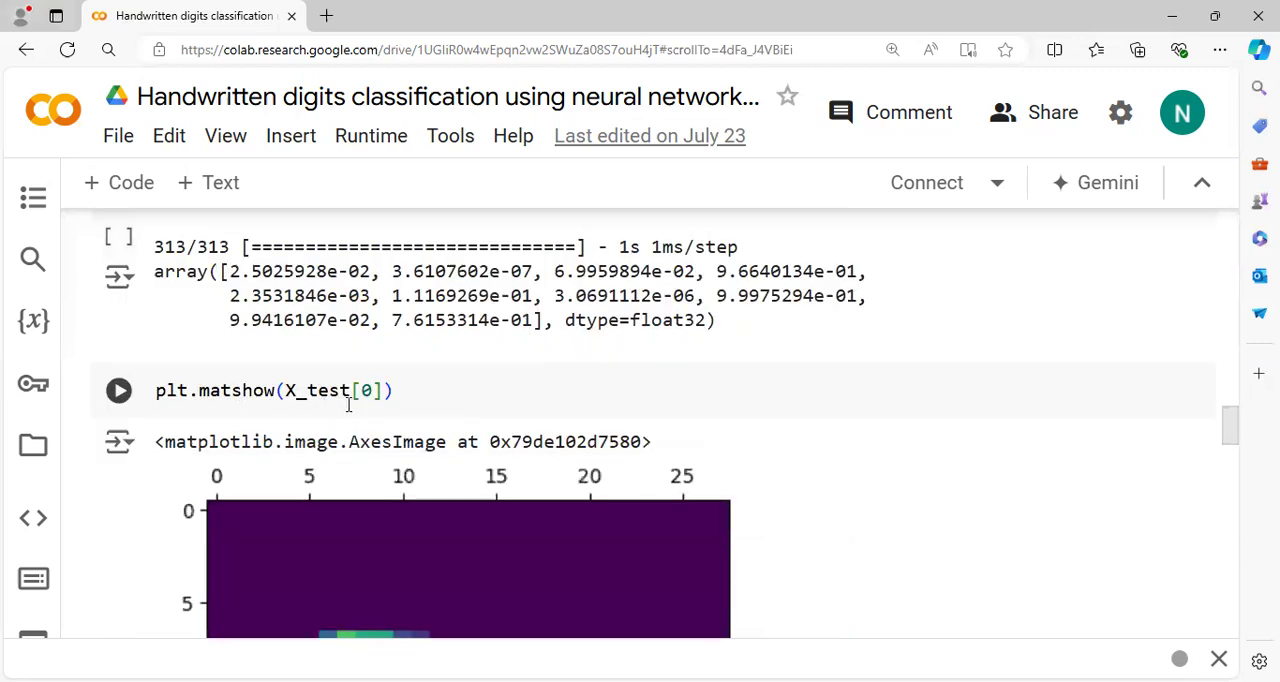
scroll(315, 455, down, 2)
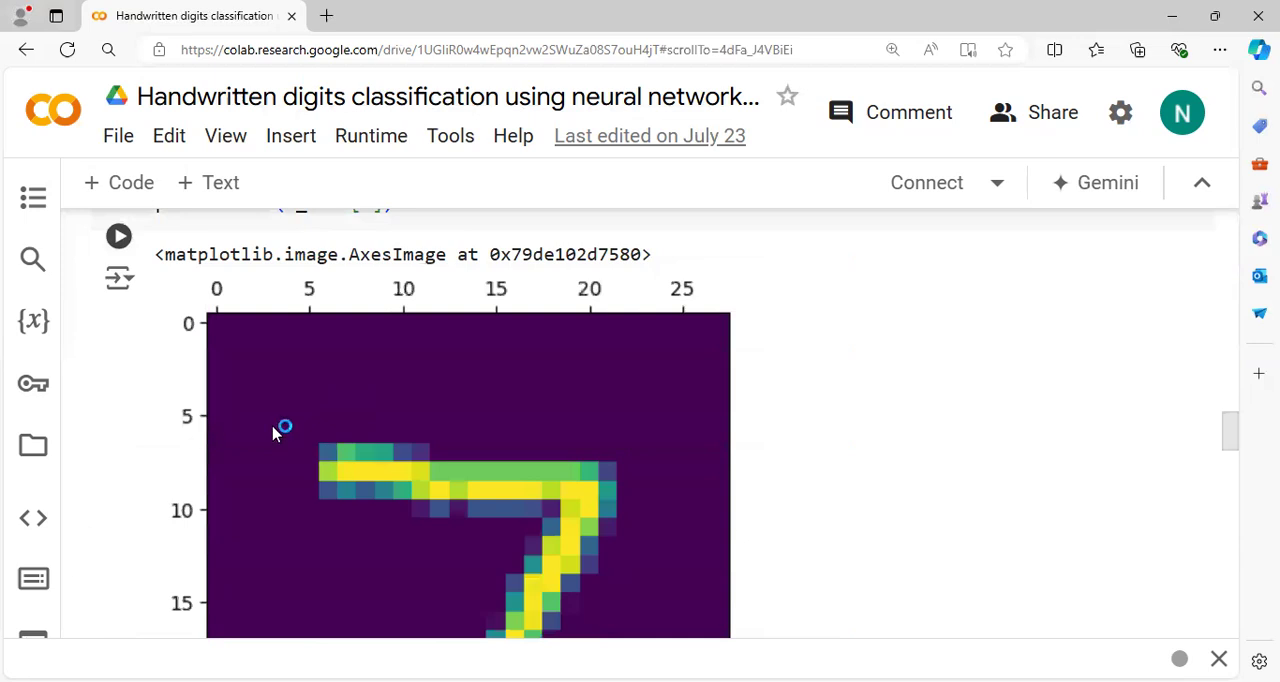
scroll(254, 447, down, 2)
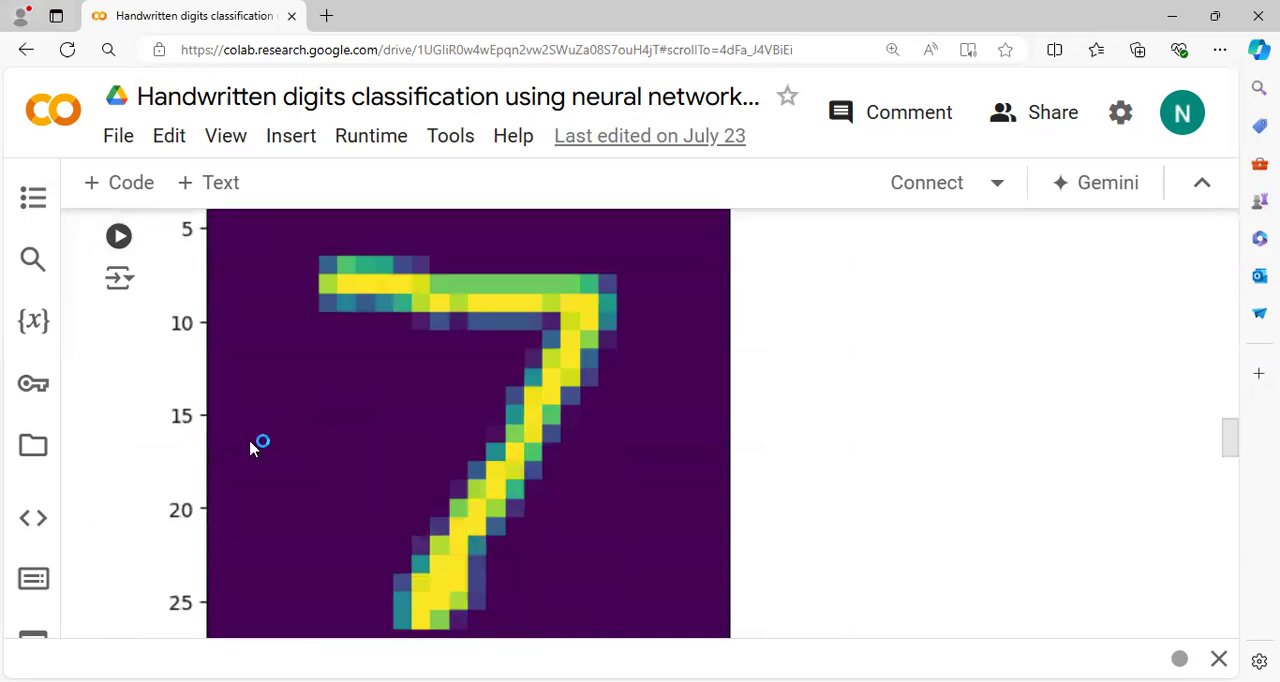
scroll(254, 447, down, 2)
scroll(334, 456, down, 1)
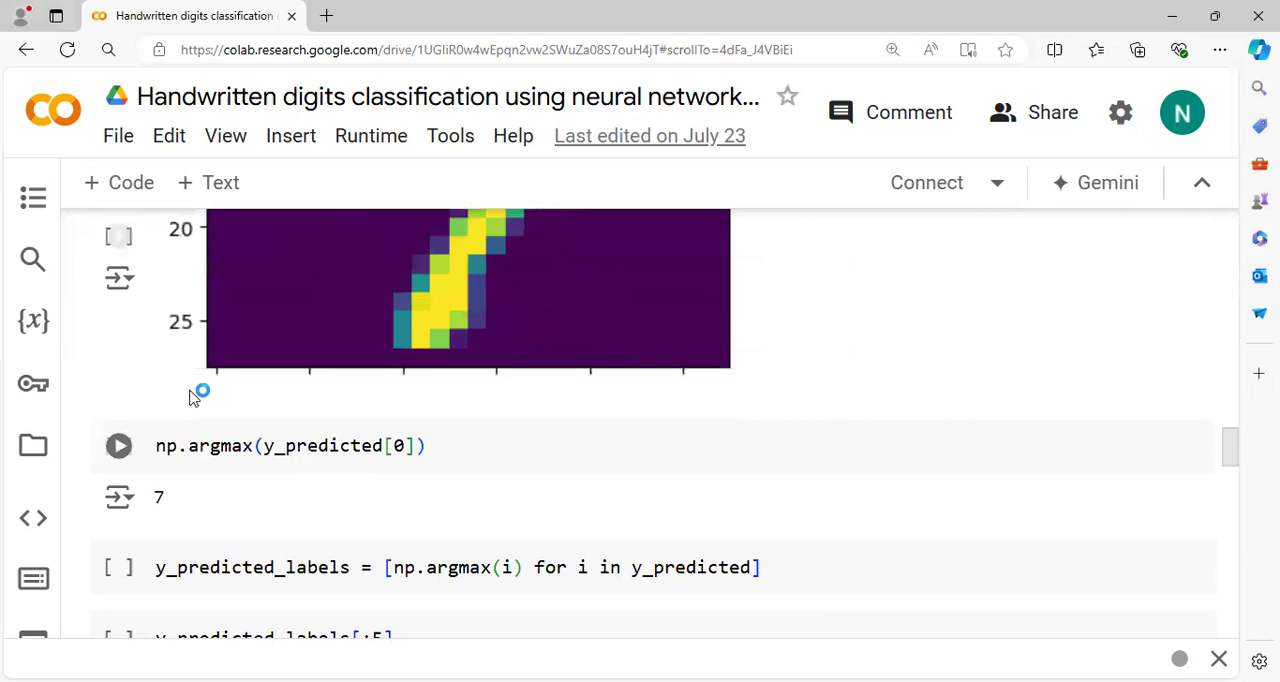
scroll(194, 396, down, 2)
scroll(330, 440, down, 1)
scroll(362, 423, down, 1)
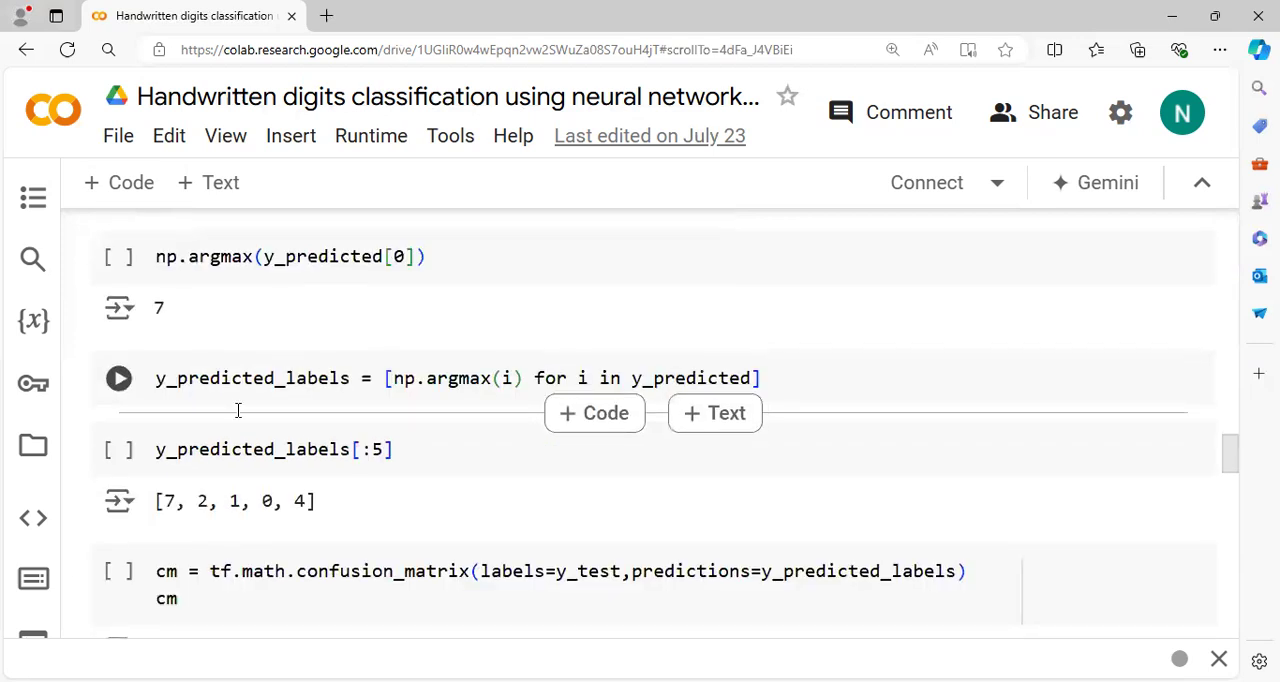
scroll(238, 410, down, 3)
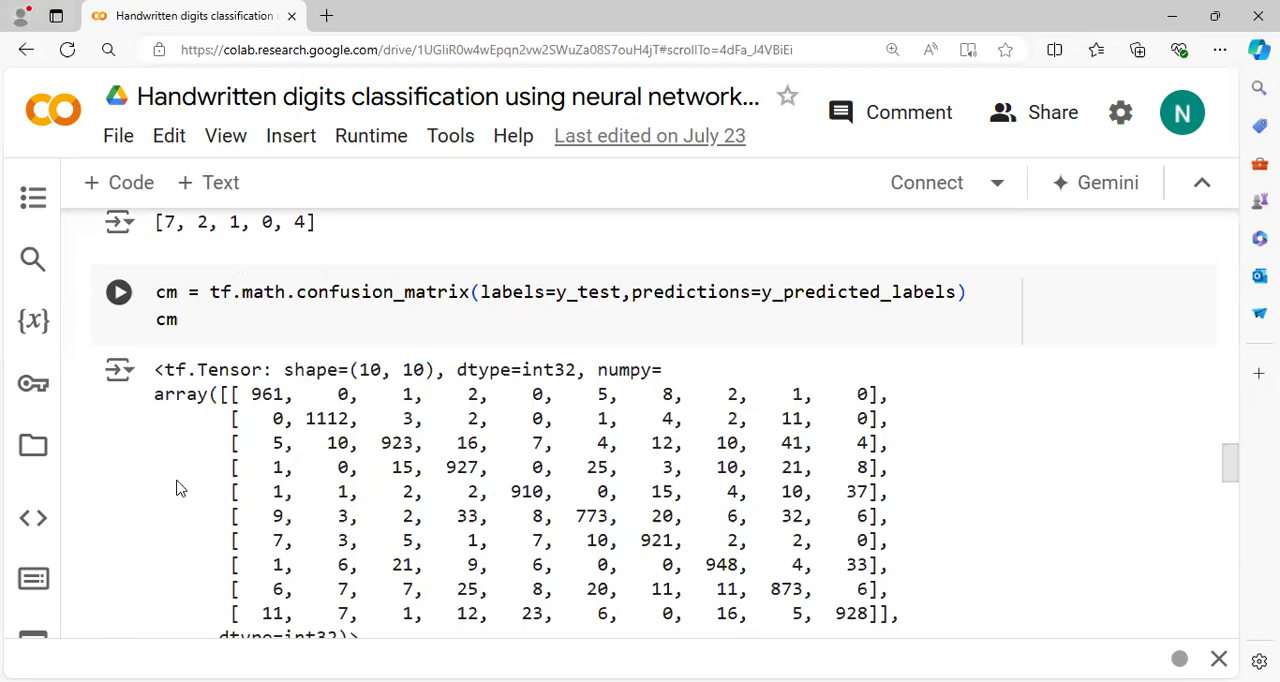
scroll(178, 488, down, 4)
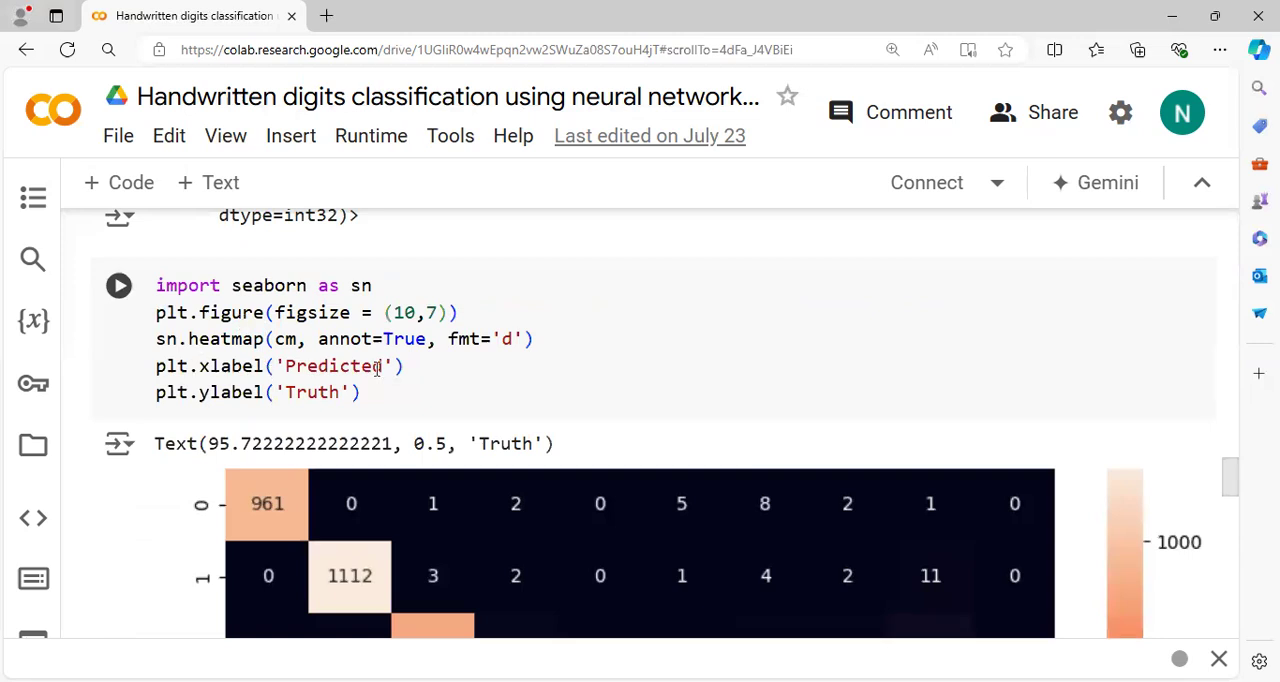
scroll(378, 368, down, 2)
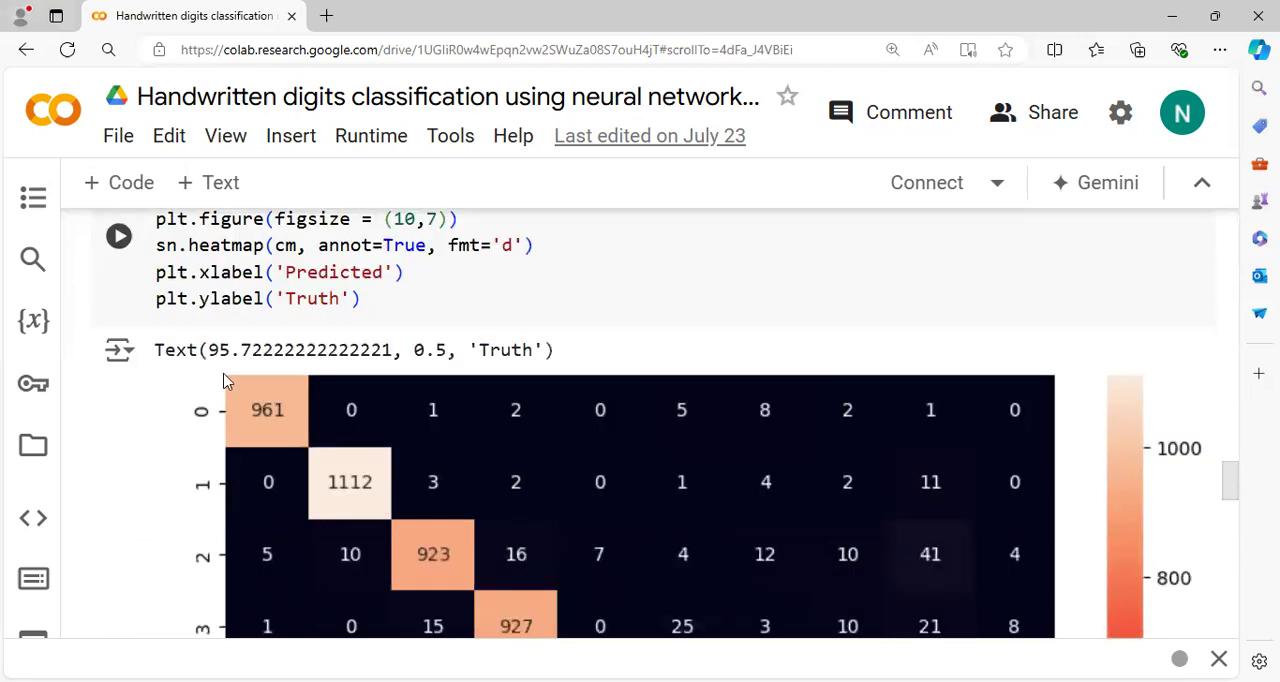
scroll(251, 374, down, 3)
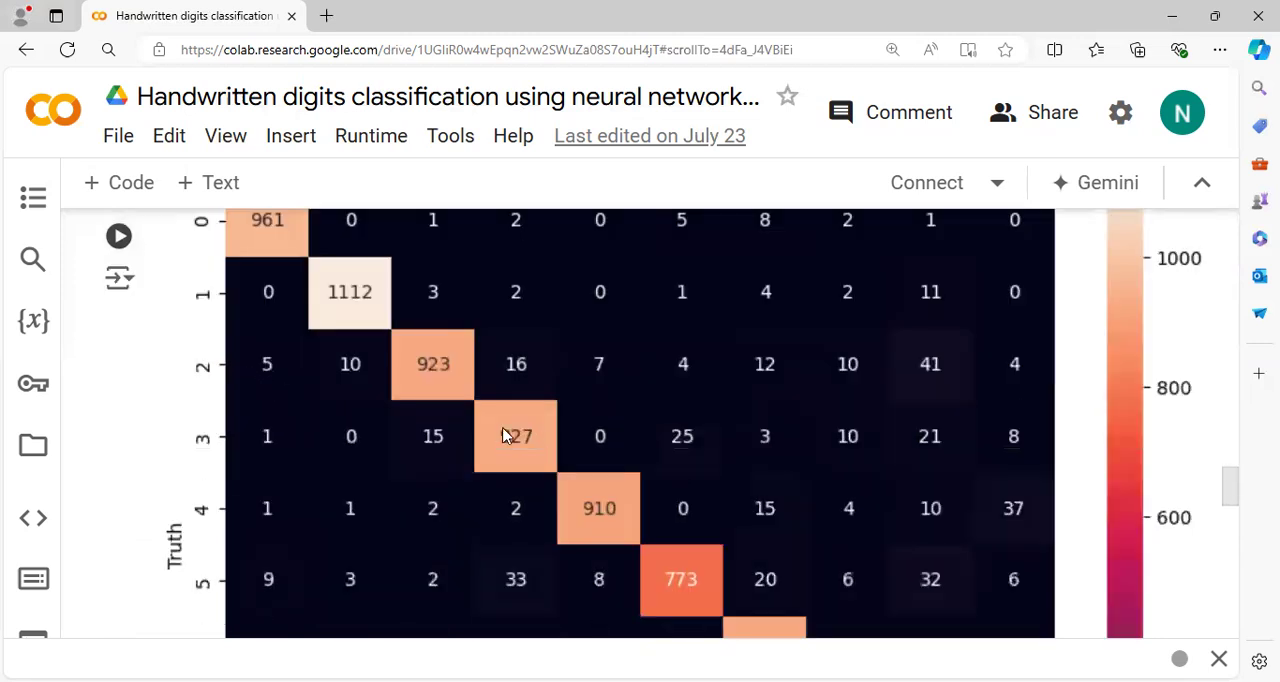
scroll(510, 438, down, 3)
scroll(386, 445, down, 3)
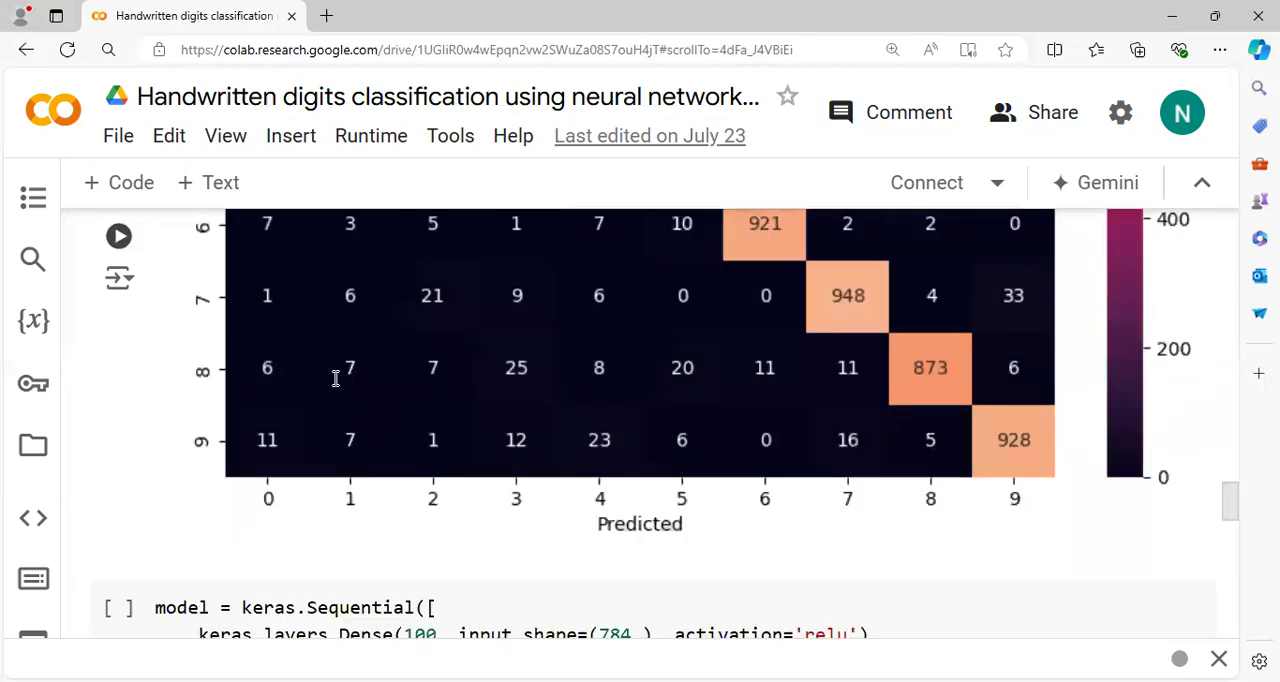
scroll(335, 378, down, 4)
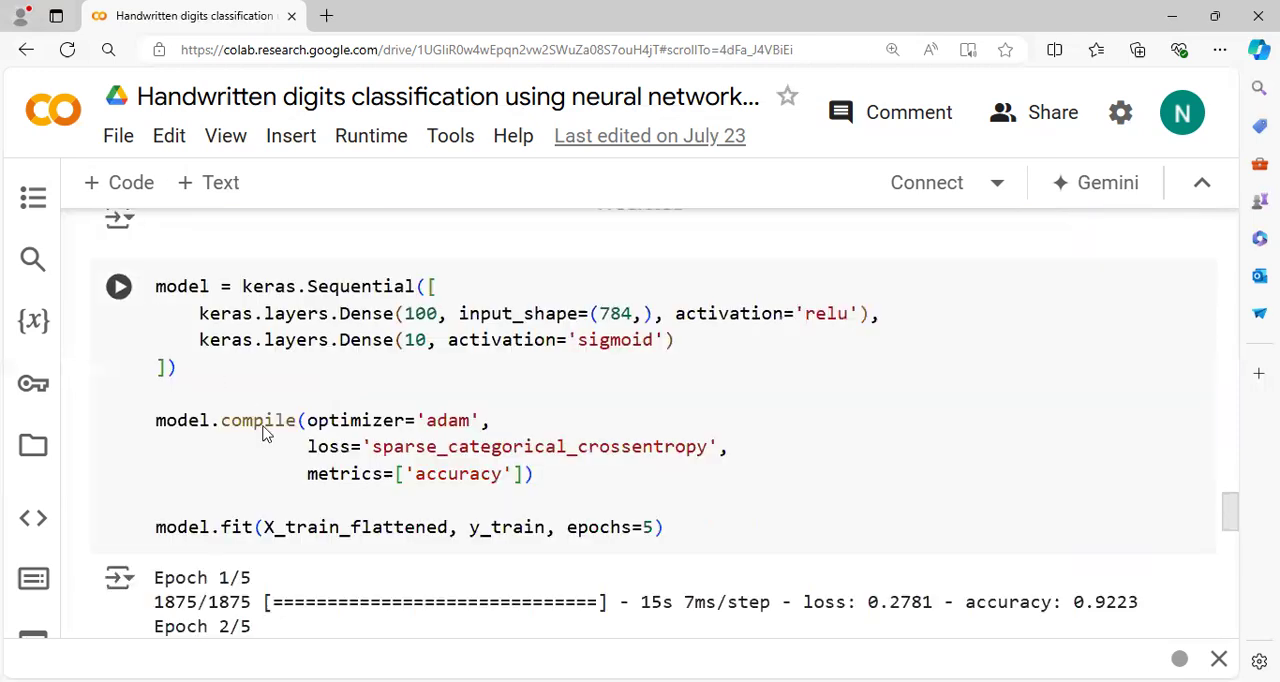
scroll(265, 432, down, 4)
scroll(265, 432, down, 3)
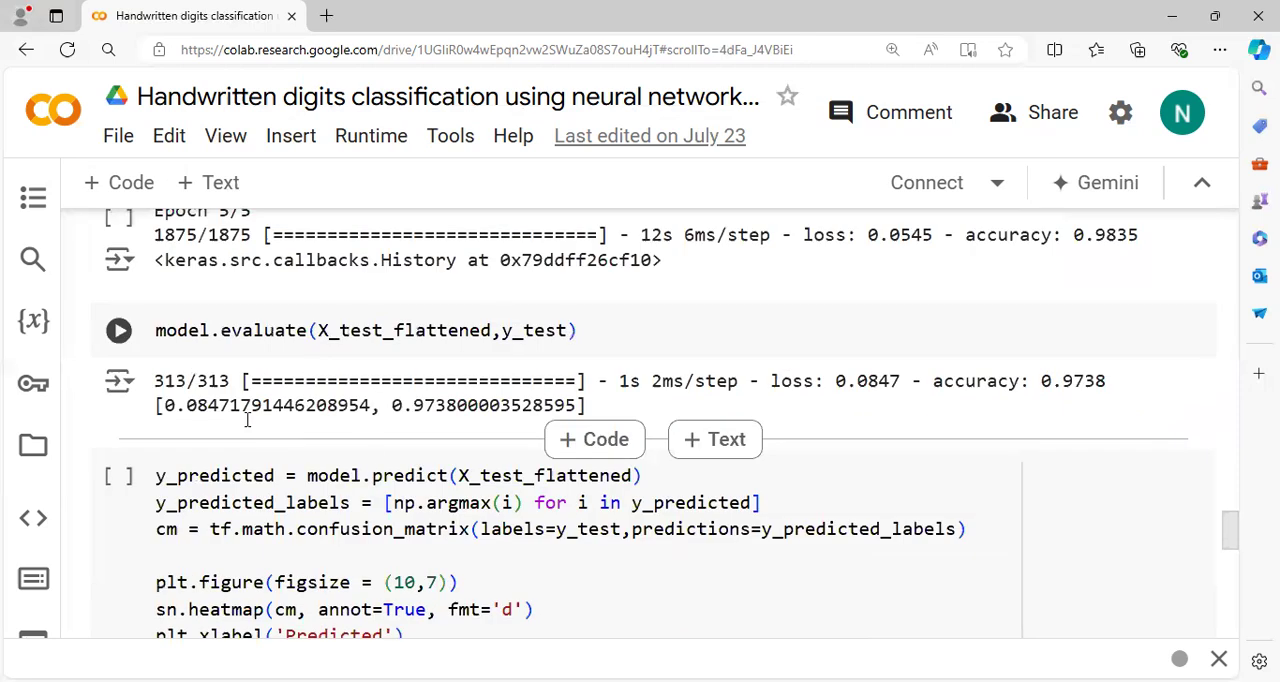
scroll(245, 420, down, 2)
scroll(240, 402, down, 1)
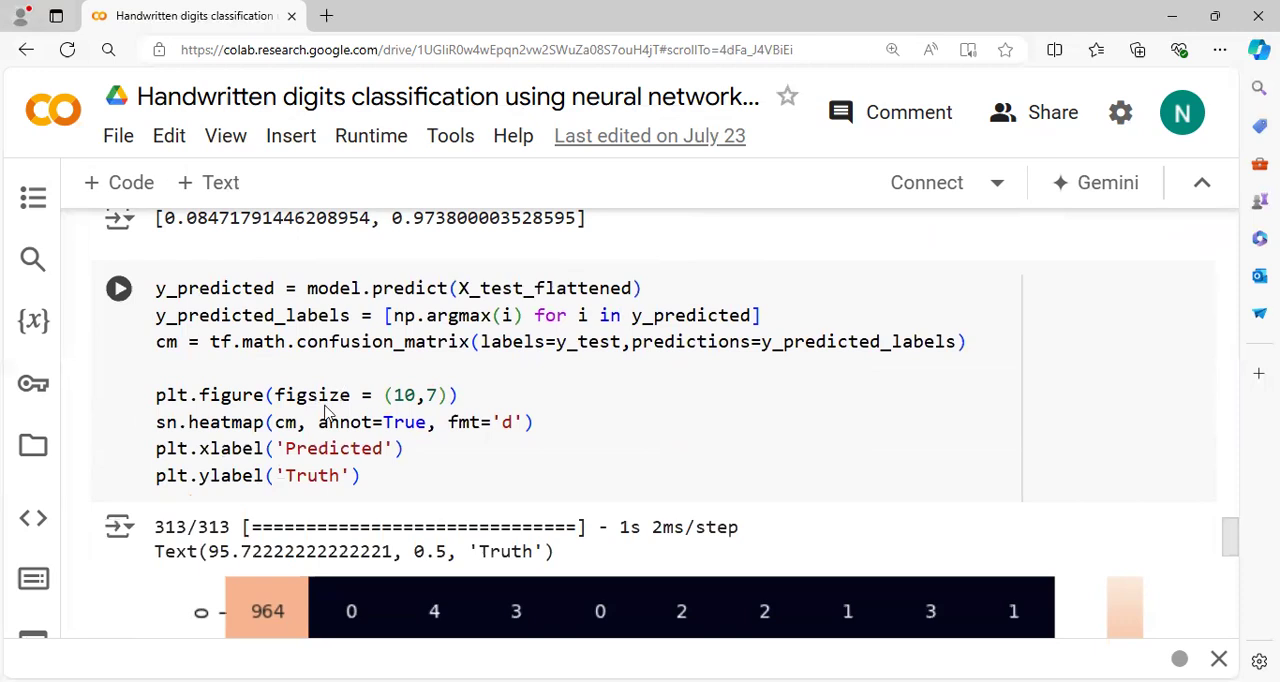
scroll(343, 394, down, 3)
scroll(362, 423, down, 3)
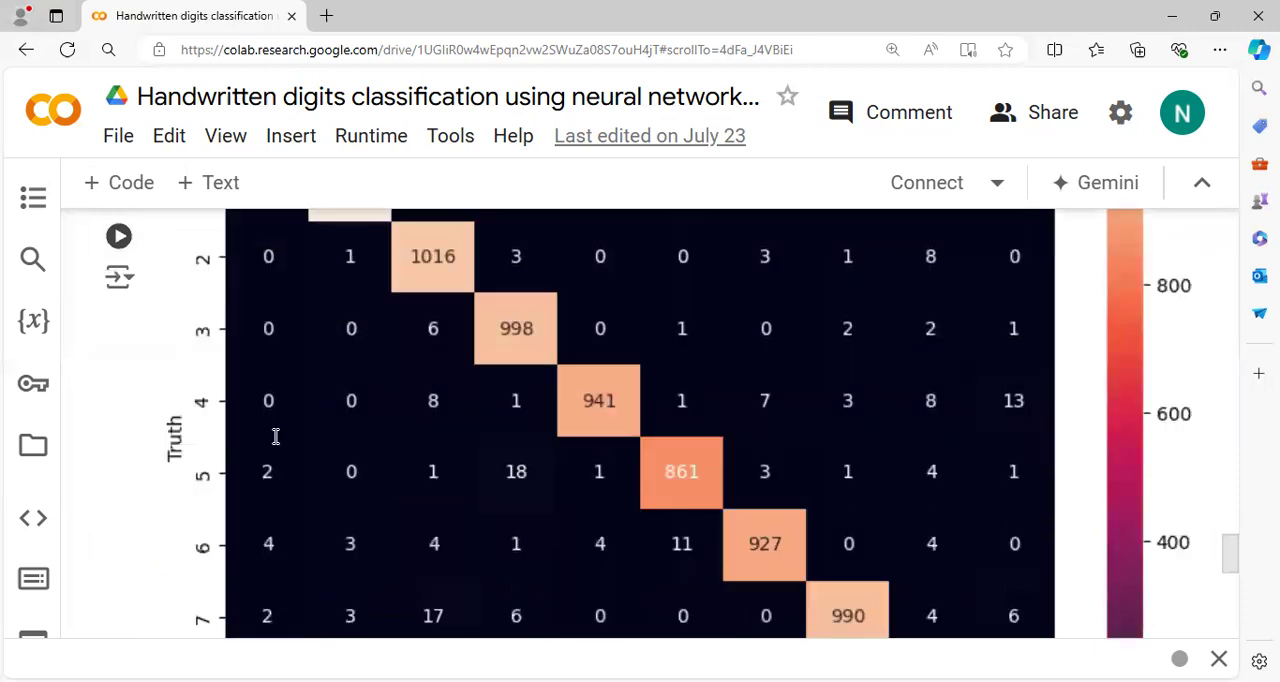
scroll(258, 420, down, 5)
scroll(258, 420, down, 3)
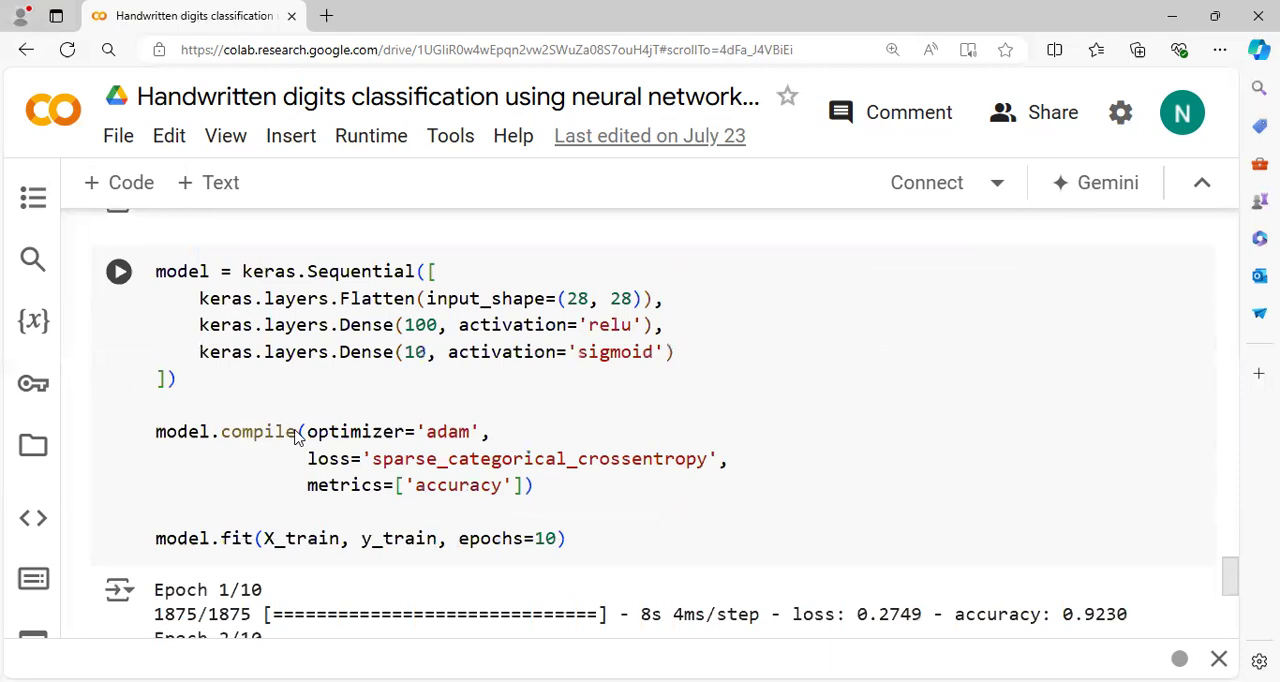
scroll(270, 435, down, 3)
scroll(272, 440, down, 5)
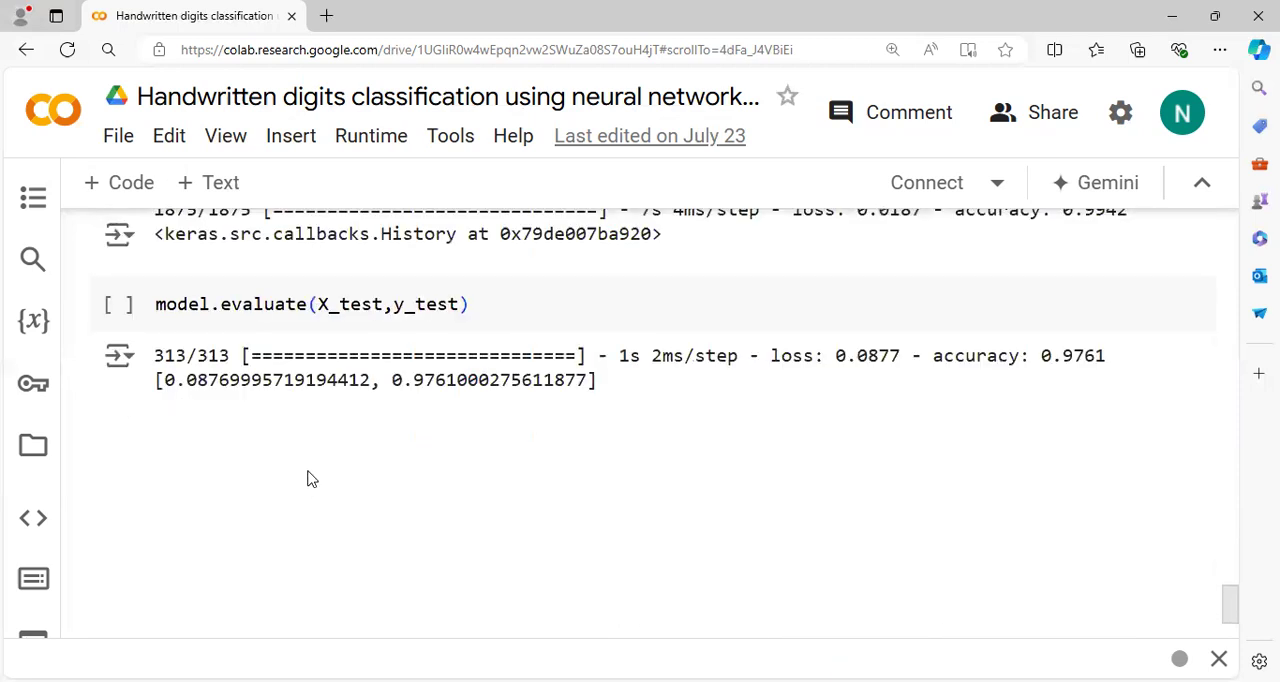
scroll(281, 458, down, 5)
scroll(281, 458, up, 3)
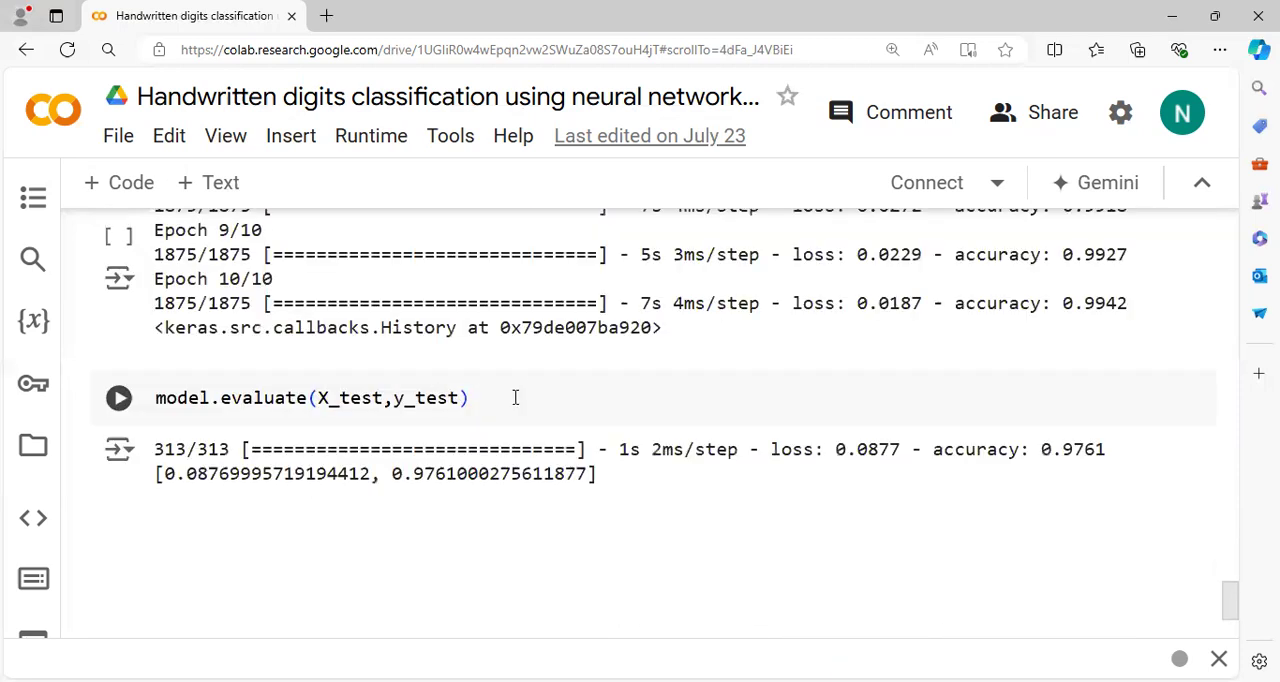
scroll(391, 346, up, 3)
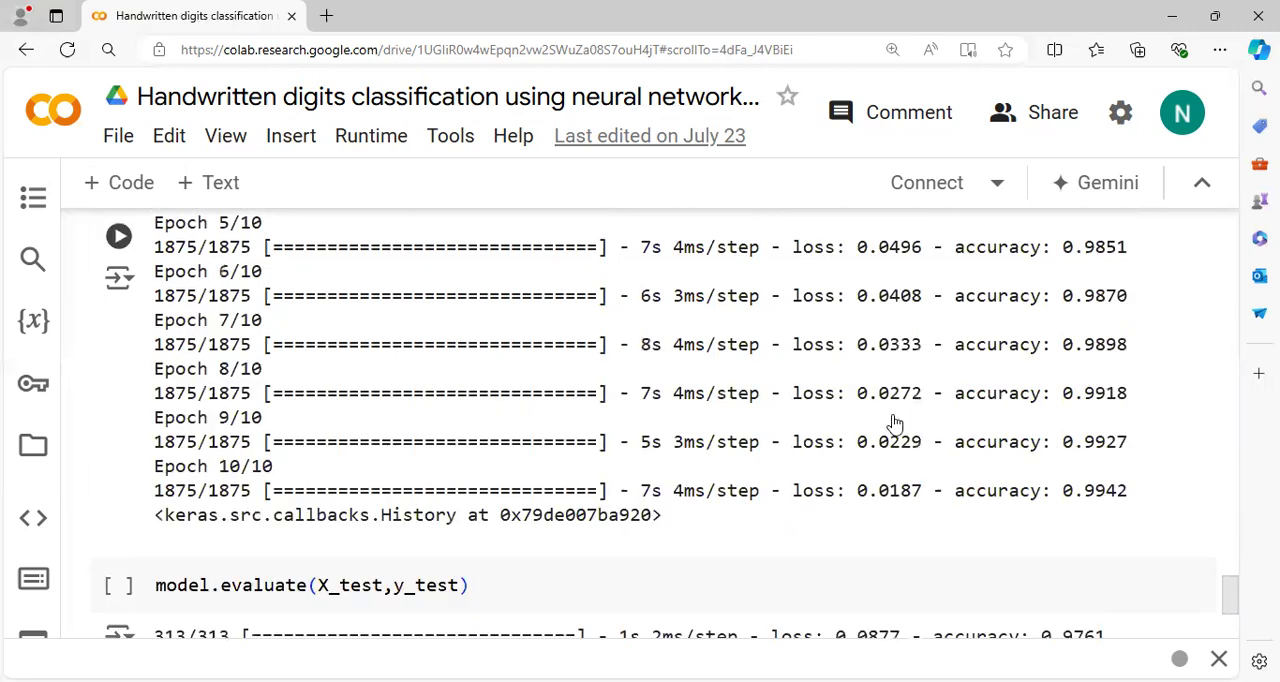
scroll(900, 425, down, 4)
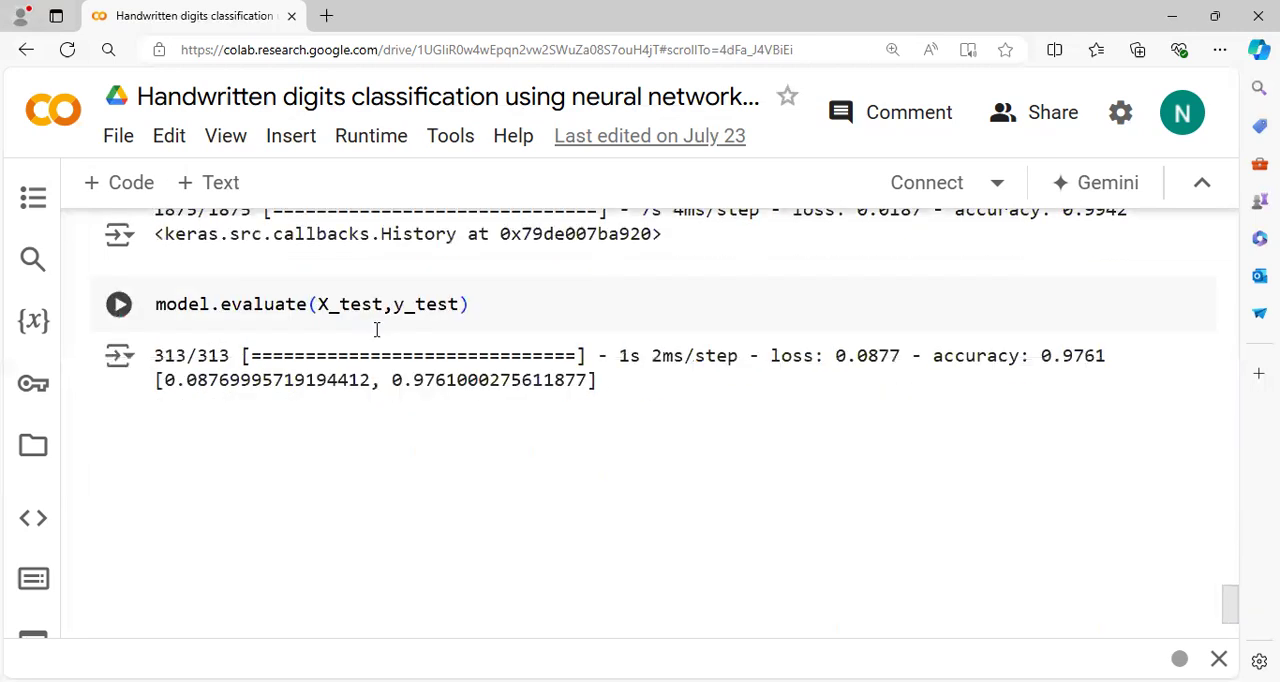